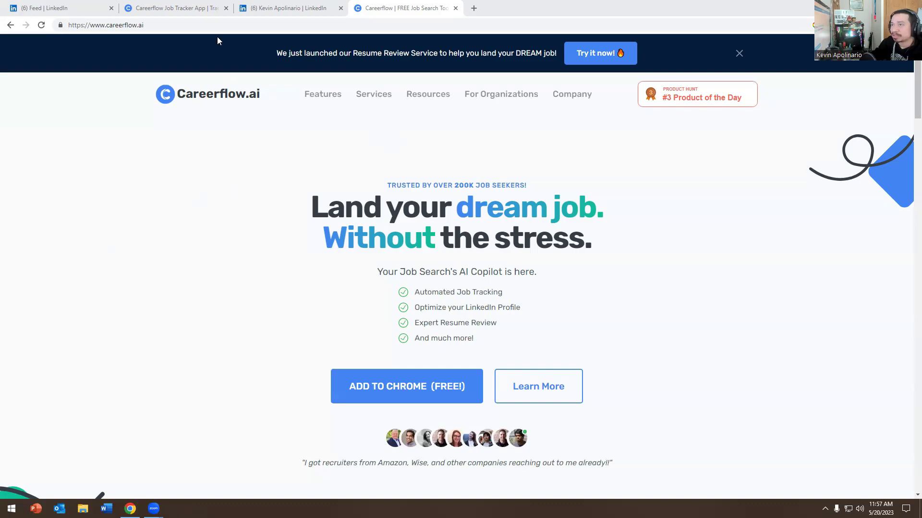
# Step: Switch from the Careerflow.ai homepage to the LinkedIn profile tab
pyautogui.click(265, 8)
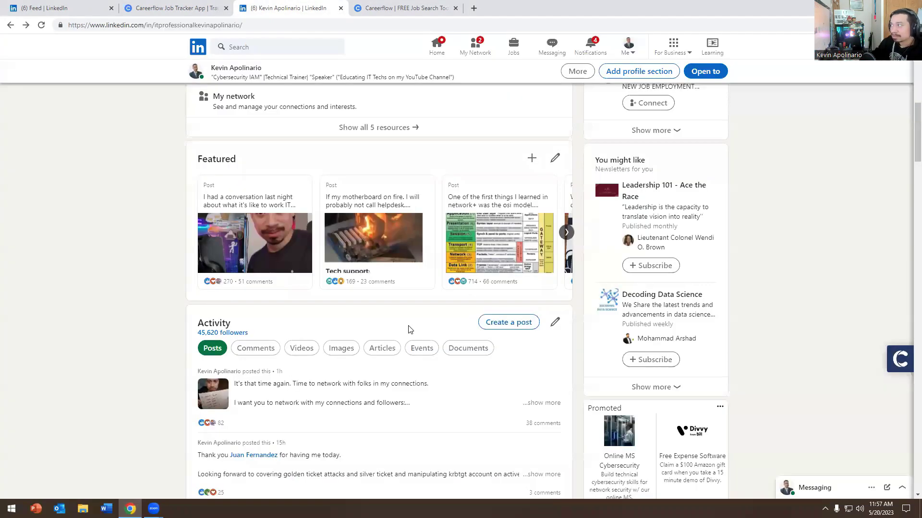
# Step: Check the Careerflow site and installed extensions, then open Careerflow's optimization panel showing 85%
pyautogui.scroll(10, 300, 323)
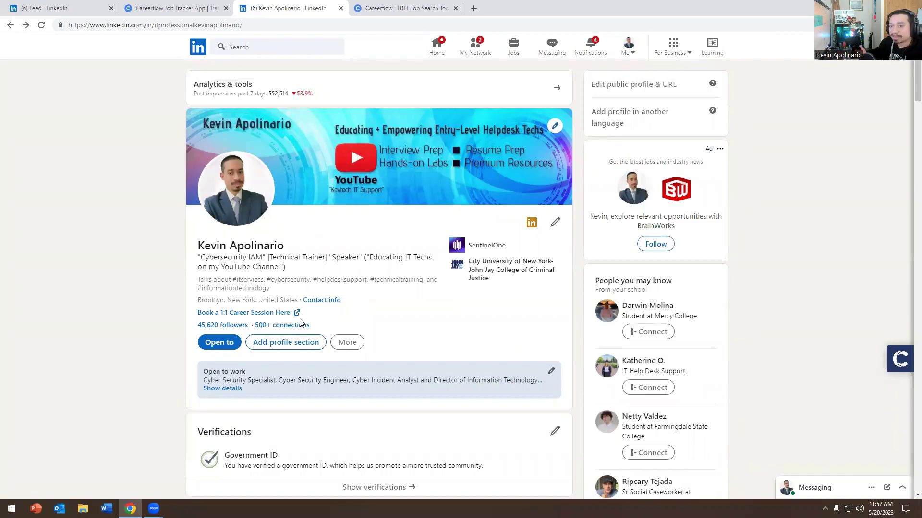
pyautogui.click(370, 8)
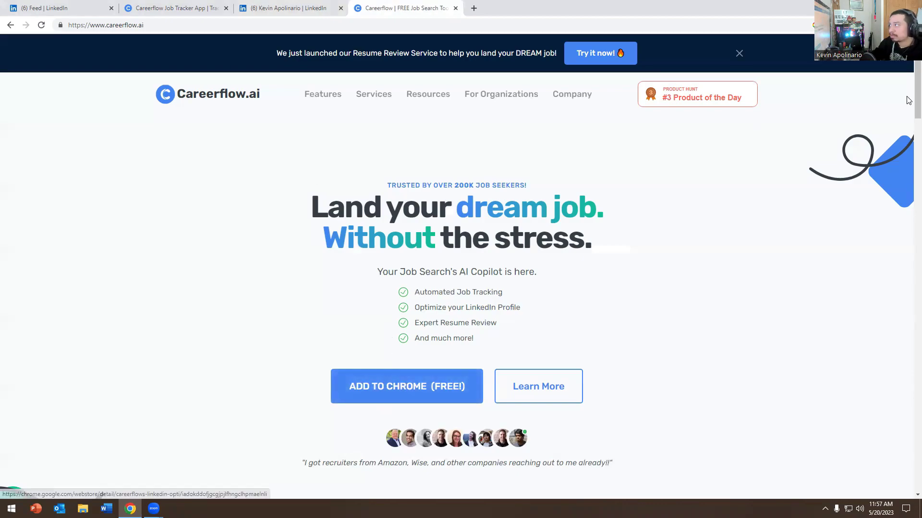
pyautogui.click(864, 25)
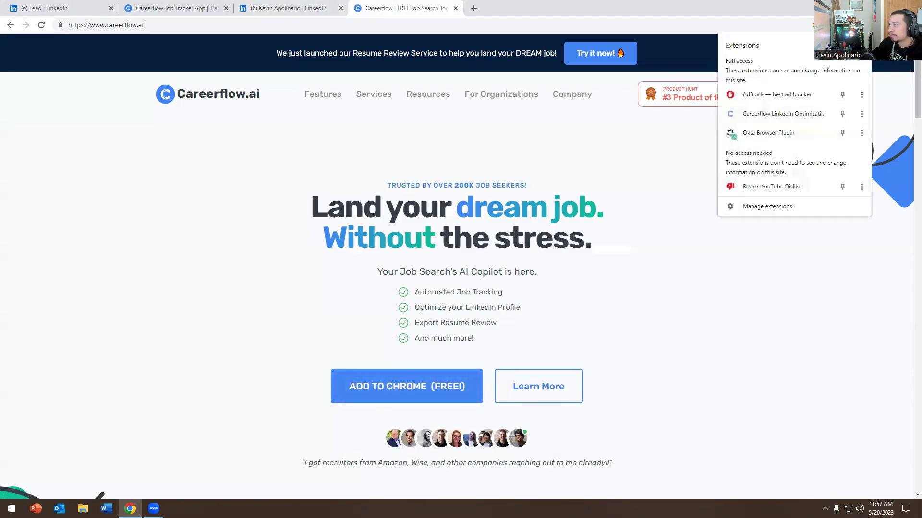
pyautogui.click(113, 244)
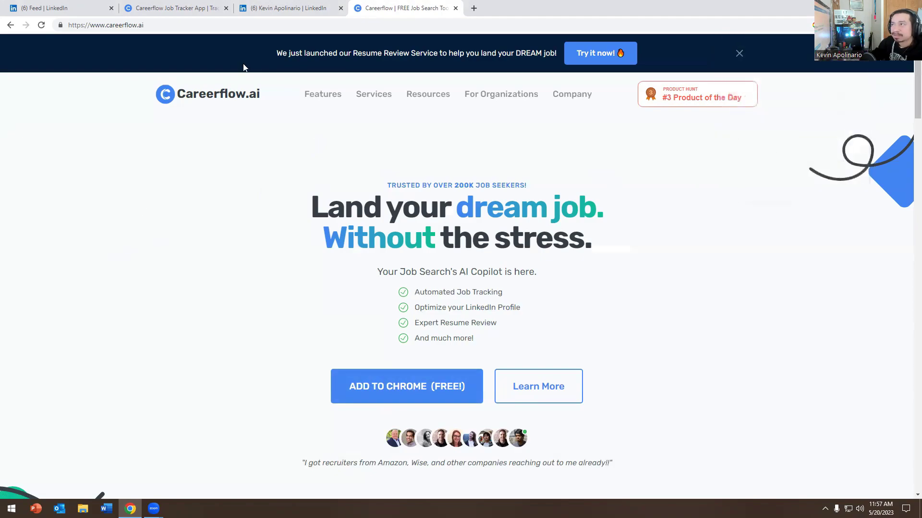
pyautogui.click(286, 8)
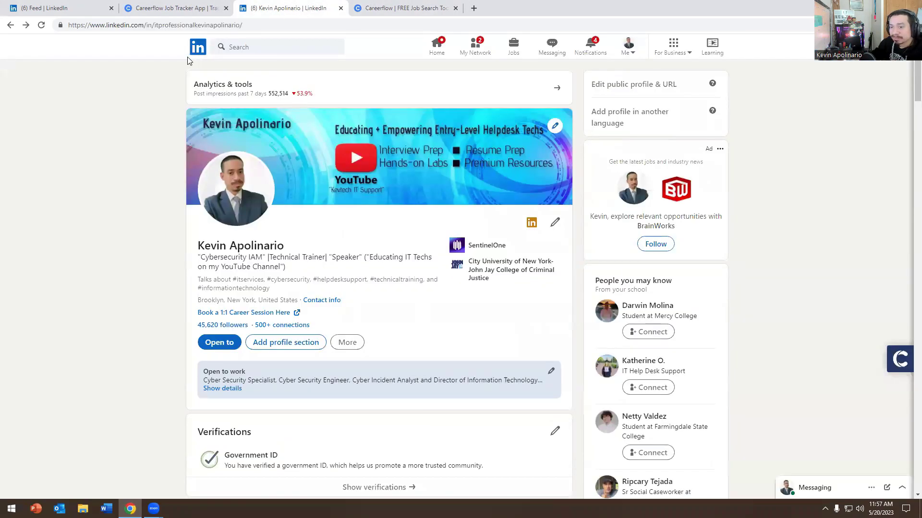
pyautogui.click(899, 360)
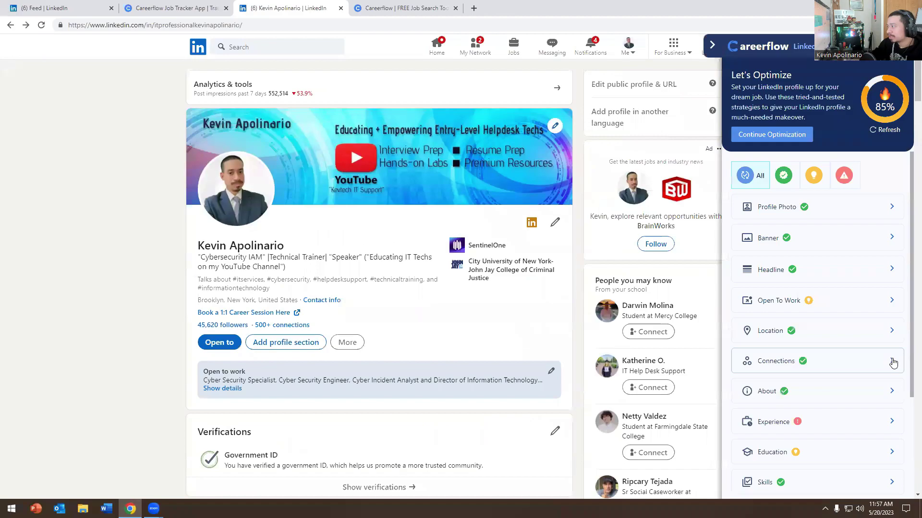
# Step: Start the Careerflow walkthrough and step back through the checklist to Profile Photo (1/14)
pyautogui.click(760, 141)
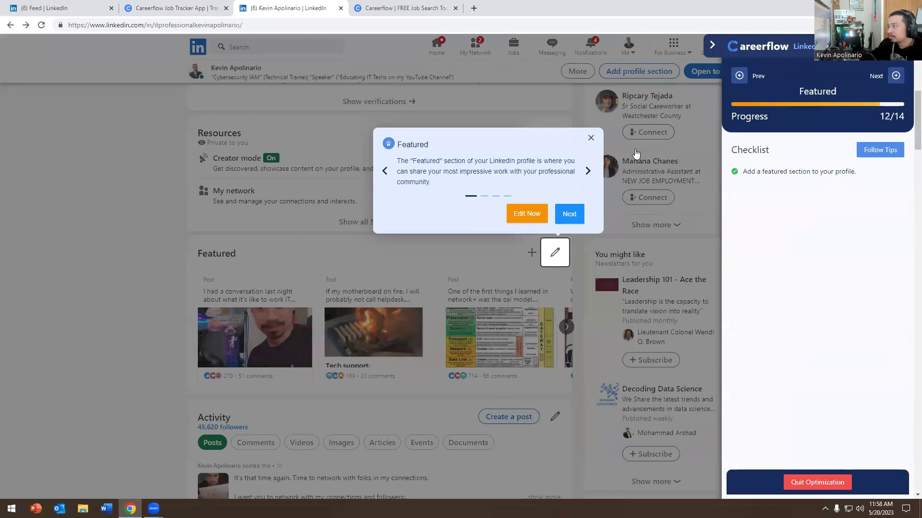
pyautogui.click(739, 77)
pyautogui.click(740, 76)
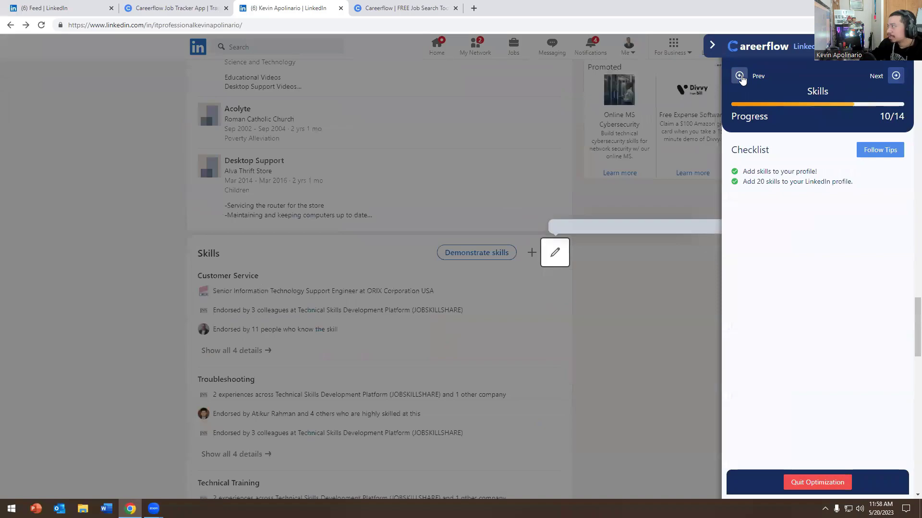
pyautogui.click(740, 76)
pyautogui.click(740, 76)
pyautogui.click(740, 77)
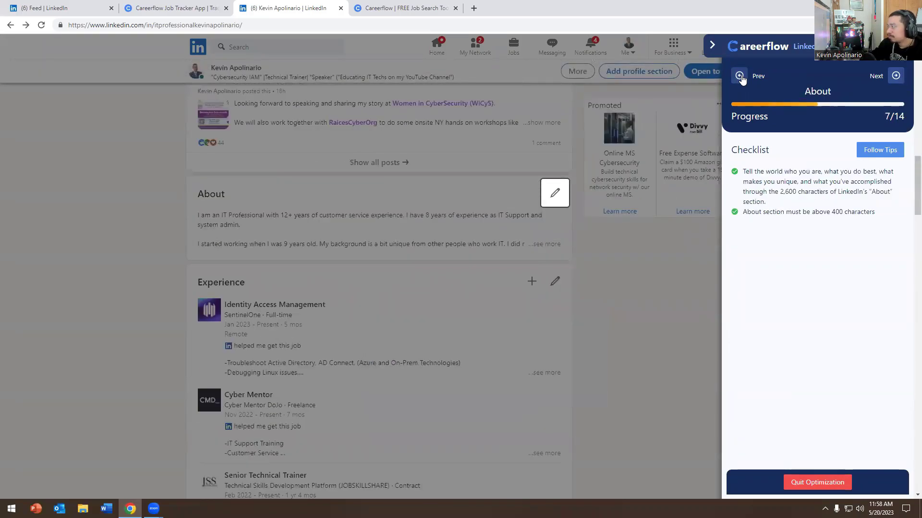
pyautogui.click(739, 76)
pyautogui.click(740, 76)
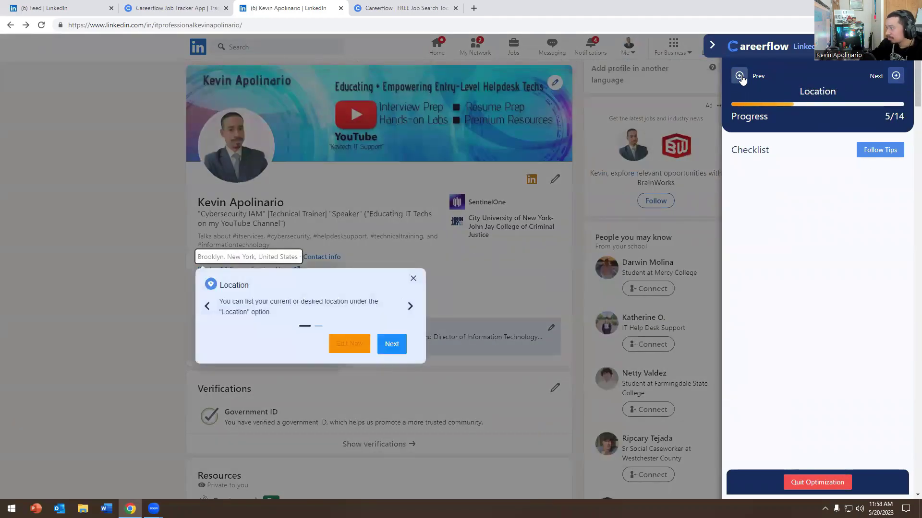
pyautogui.click(740, 76)
pyautogui.click(740, 77)
pyautogui.click(739, 76)
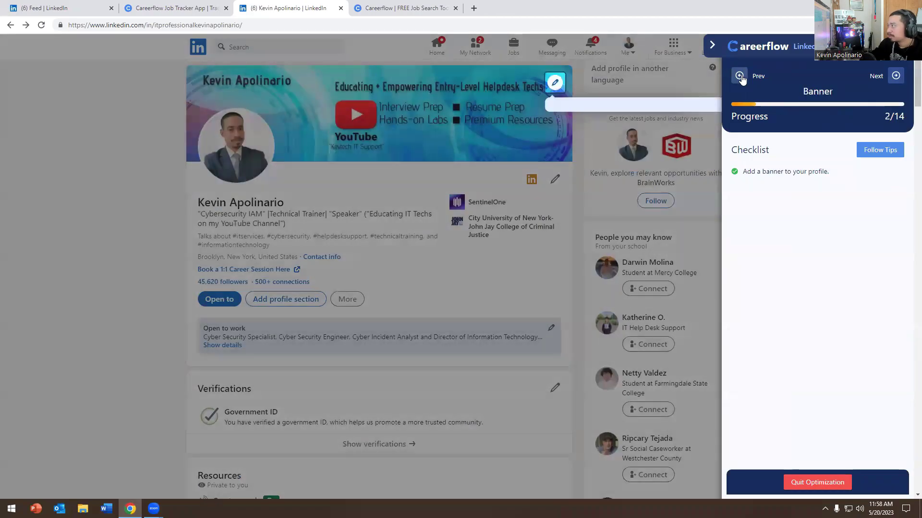
pyautogui.click(740, 76)
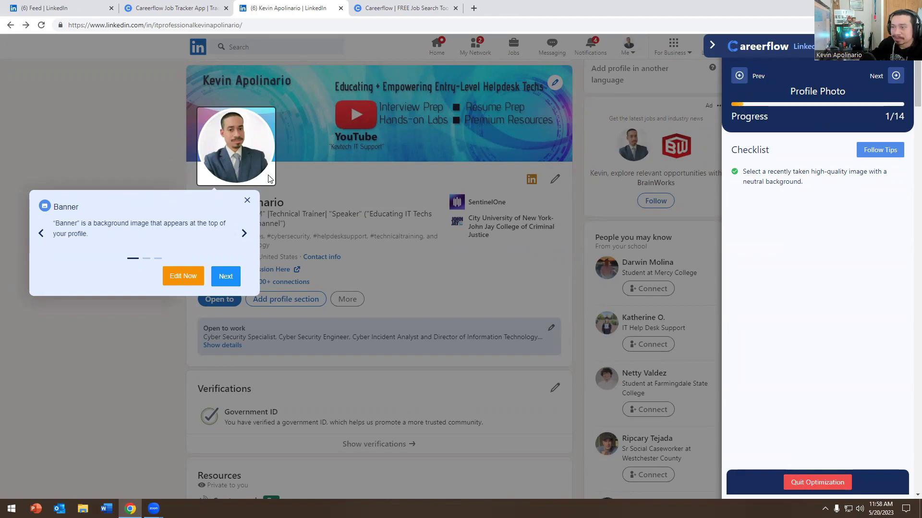
# Step: Advance through Headline, Open To Work, Location, Connections and the three About tips to Experience
pyautogui.click(226, 275)
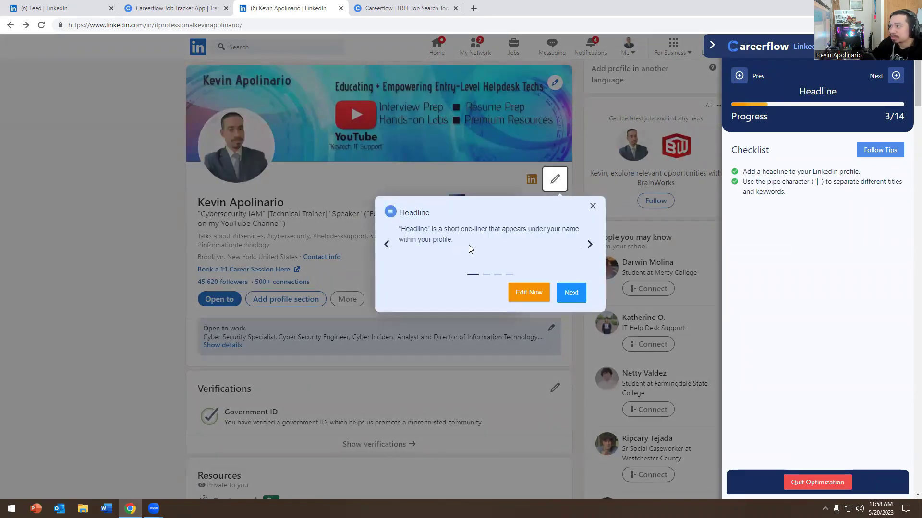
pyautogui.click(571, 294)
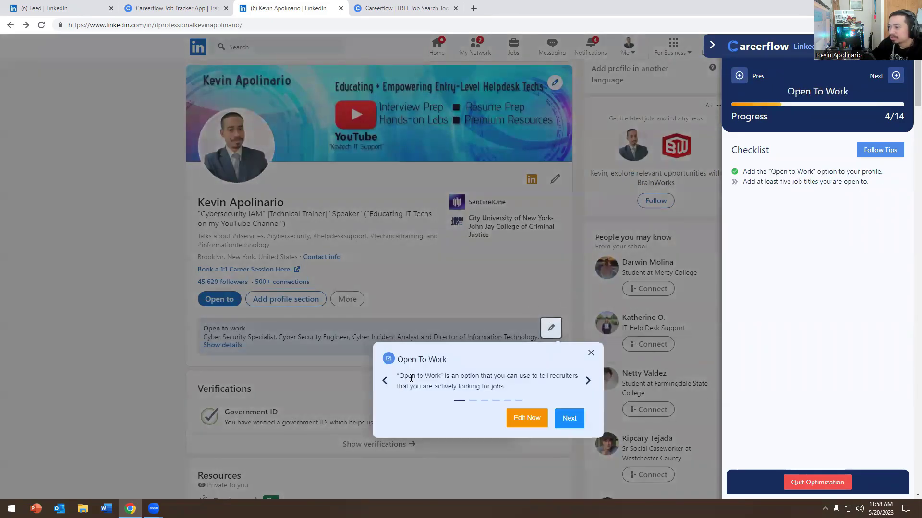
pyautogui.click(569, 421)
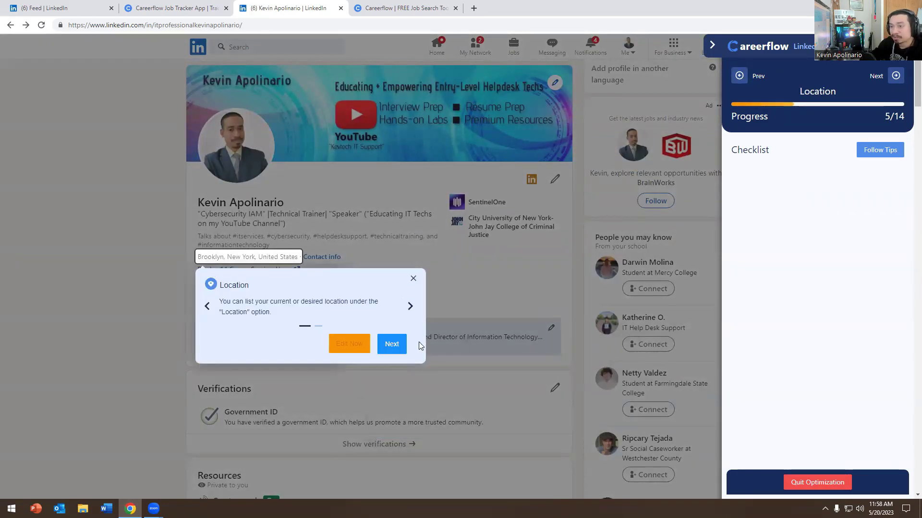
pyautogui.click(401, 349)
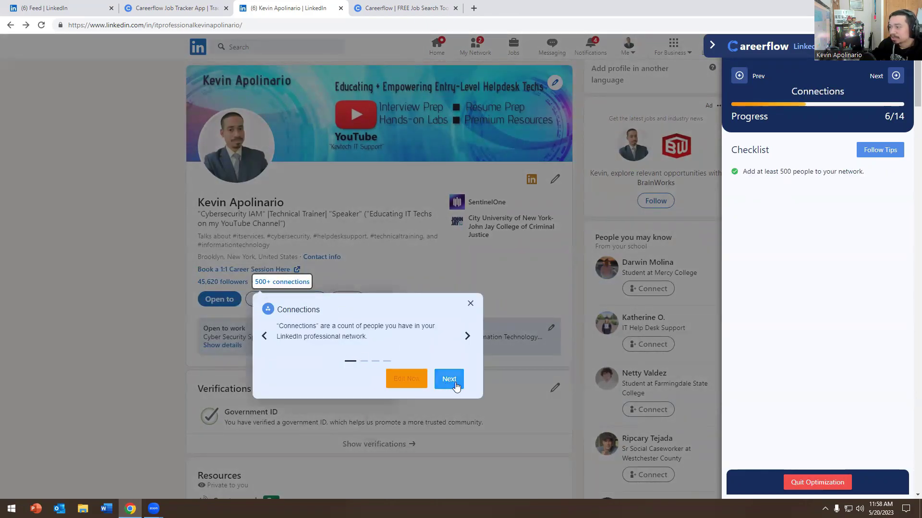
pyautogui.click(449, 379)
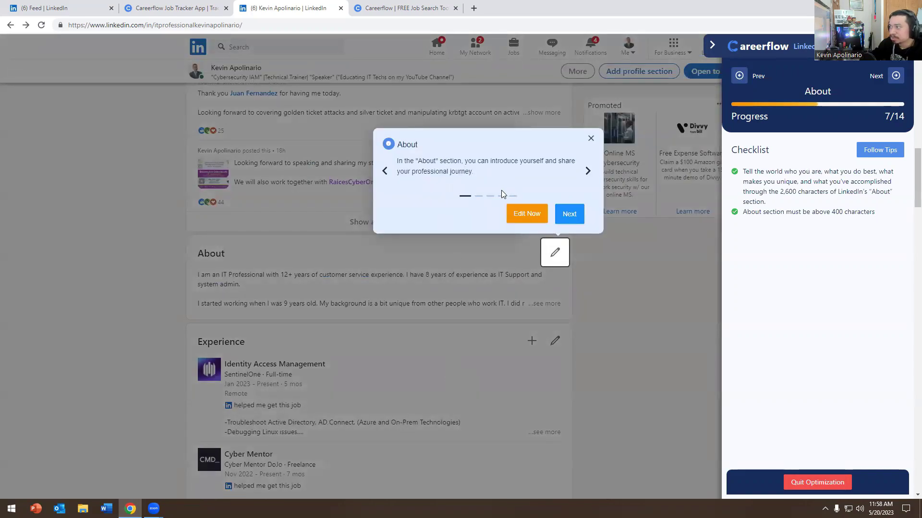
pyautogui.click(589, 172)
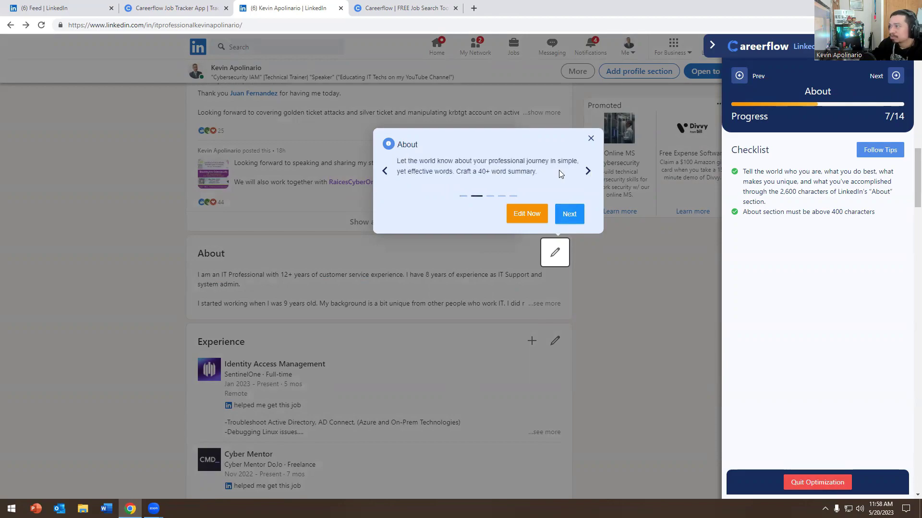
pyautogui.click(588, 172)
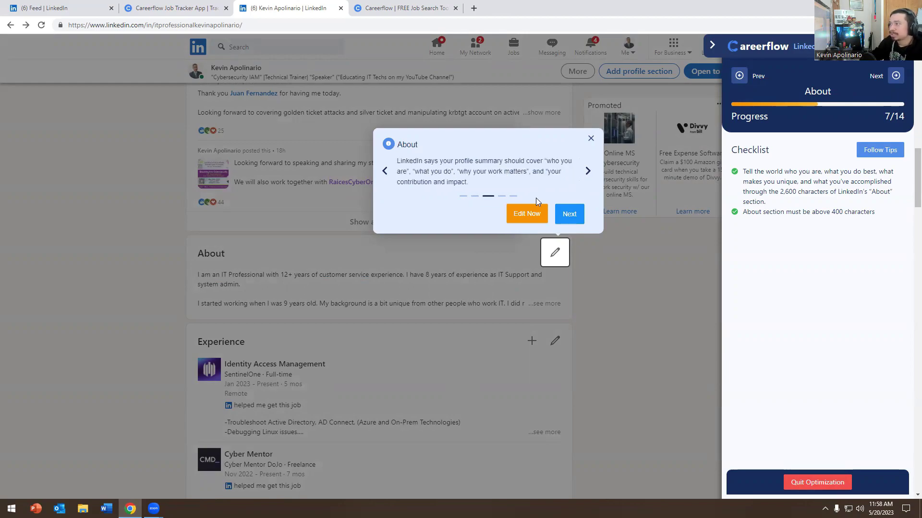
pyautogui.click(560, 217)
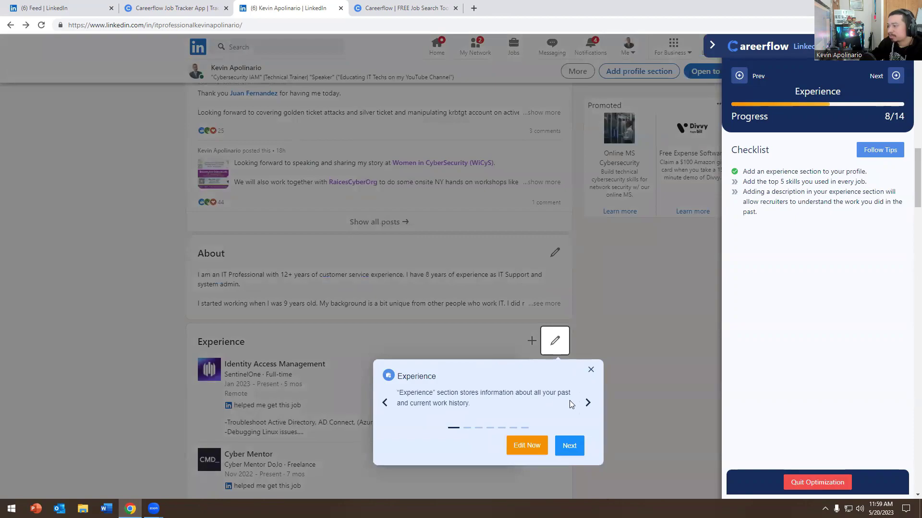
# Step: Advance through Experience, Education and Skills tips to LinkedIn URL (11/14), then show the feed
pyautogui.click(588, 405)
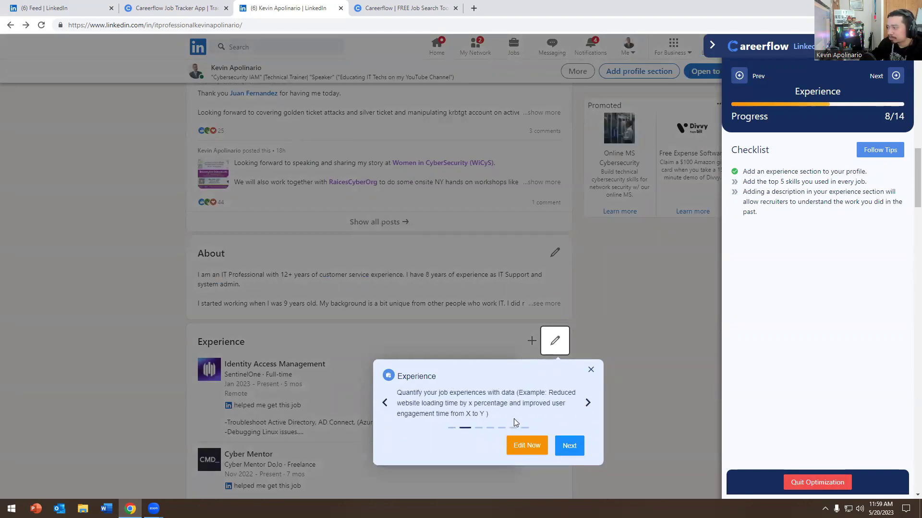
pyautogui.click(569, 445)
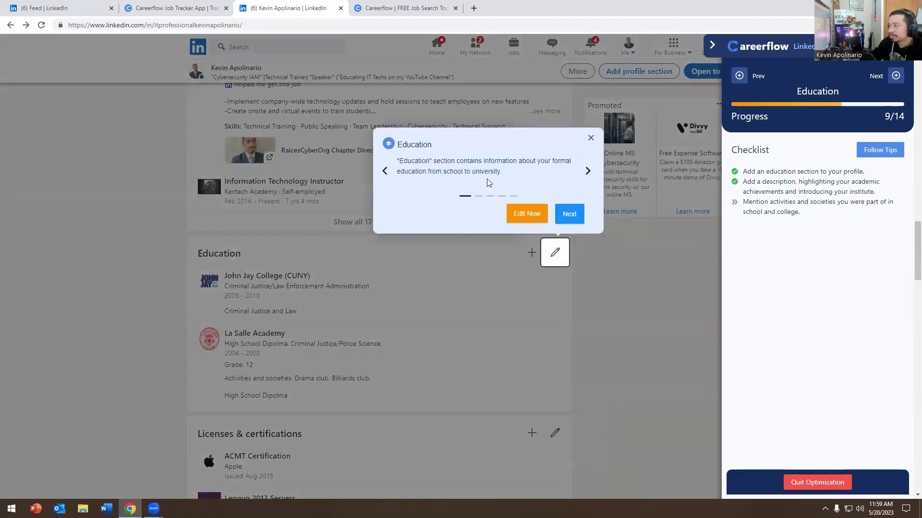
pyautogui.click(570, 214)
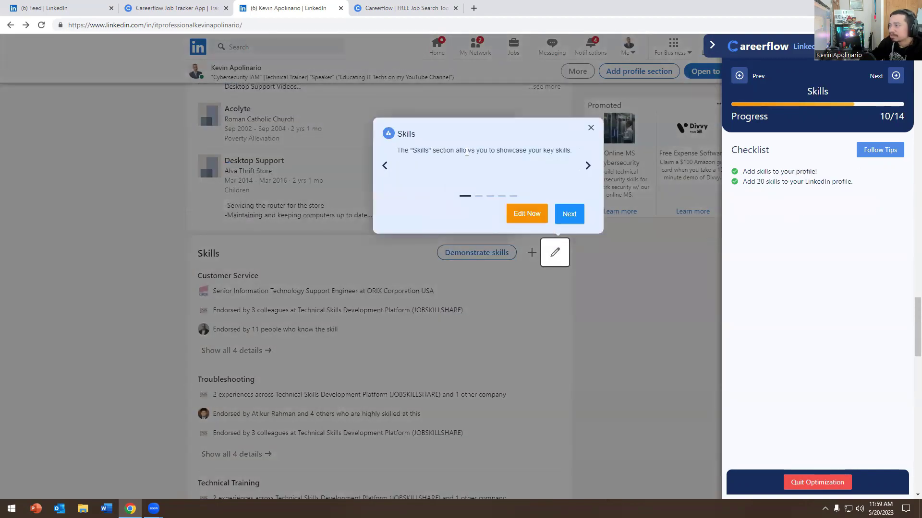
pyautogui.click(587, 166)
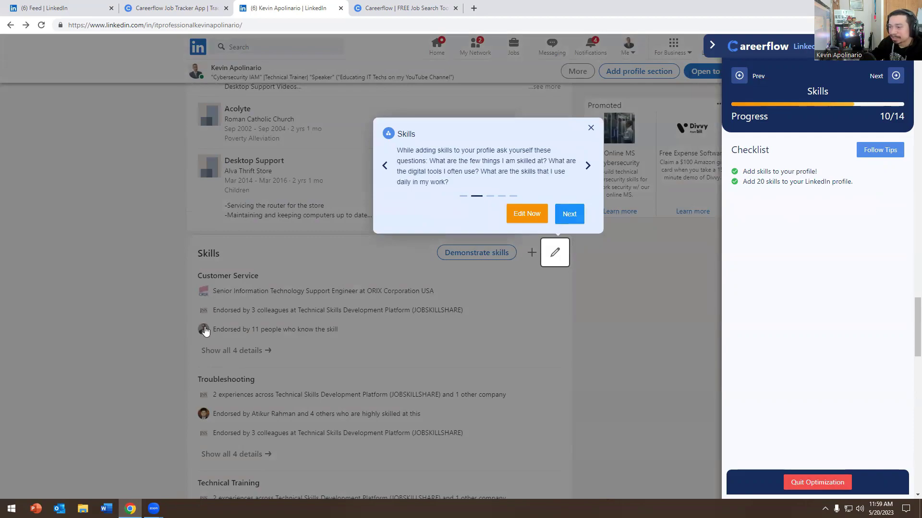
pyautogui.click(568, 214)
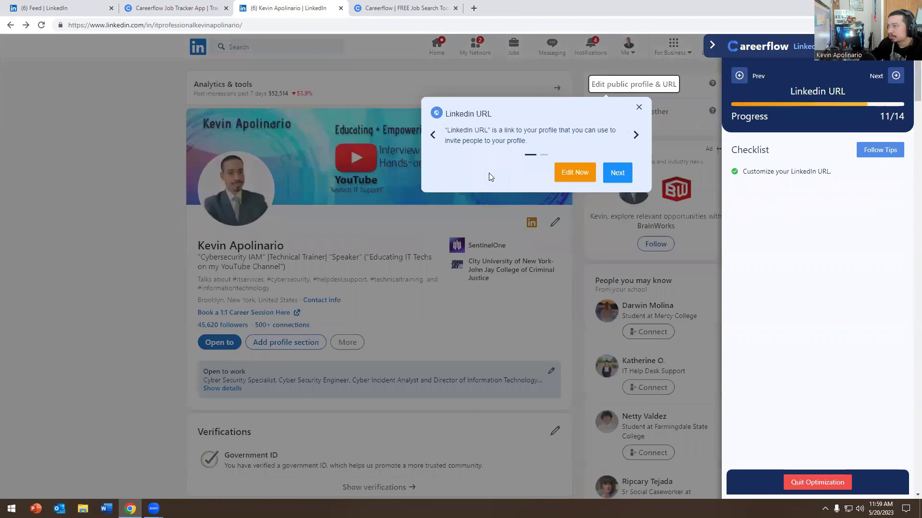
pyautogui.click(636, 136)
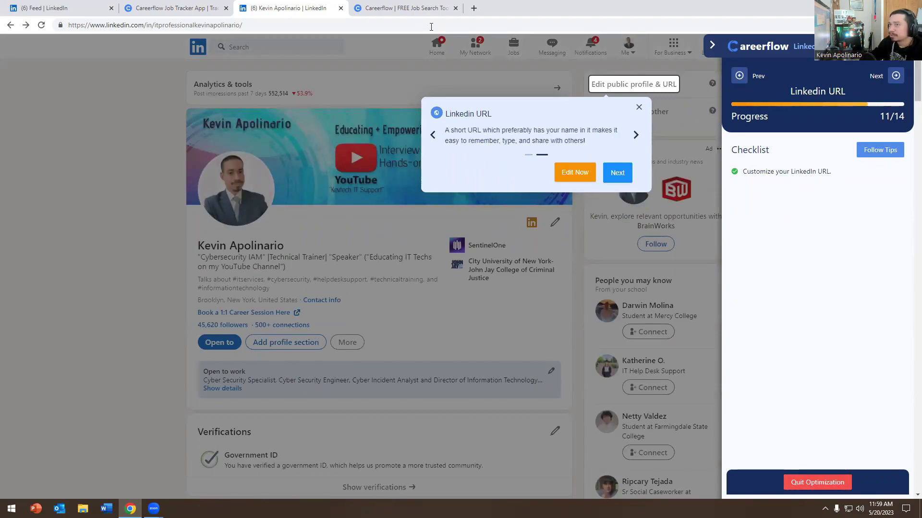
pyautogui.hotkey('ctrl', '1')
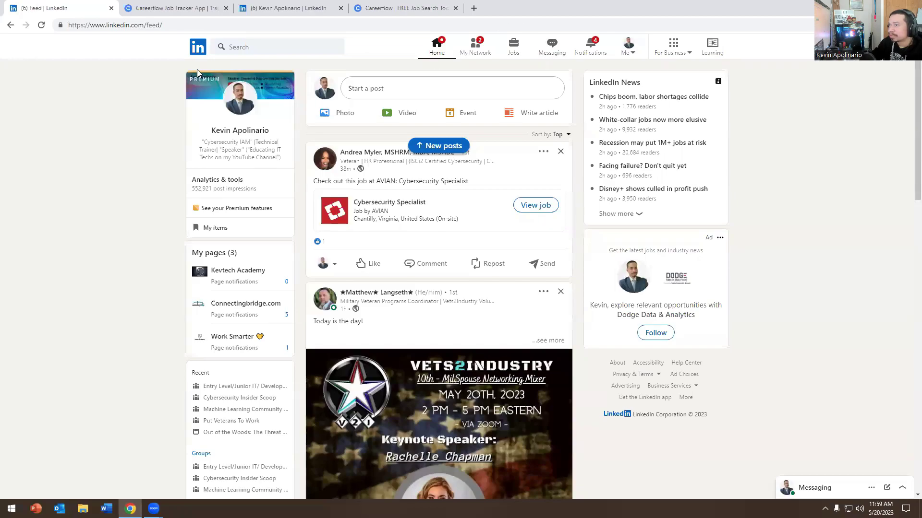
# Step: Inspect the custom URL in your public profile settings, then open a blank new tab
pyautogui.click(225, 109)
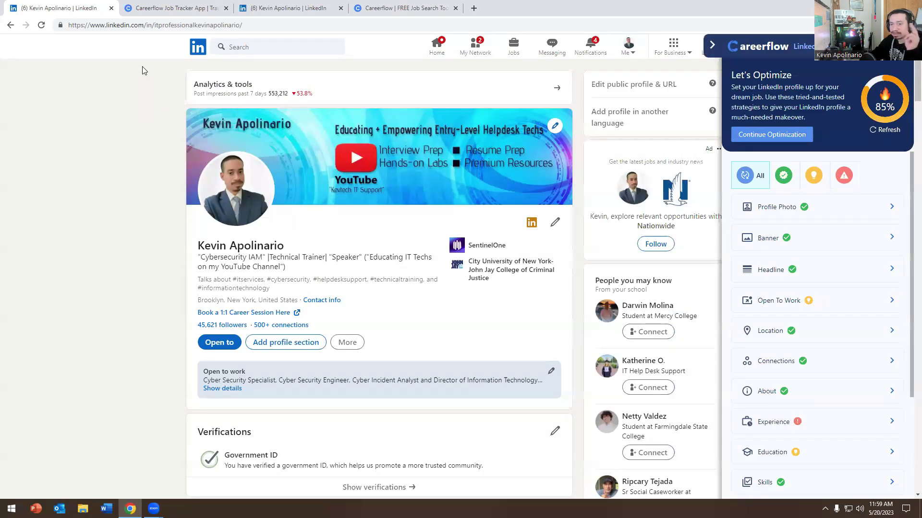
pyautogui.click(619, 86)
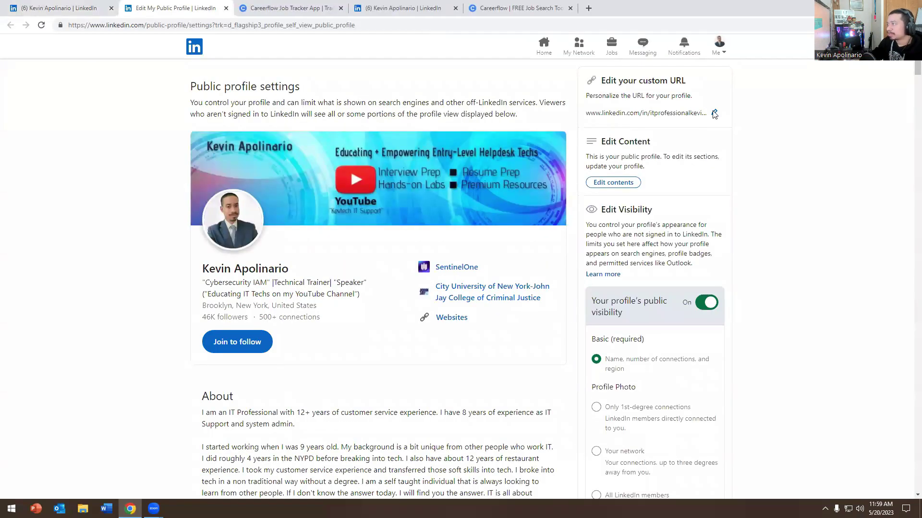
pyautogui.click(714, 113)
pyautogui.doubleClick(707, 111)
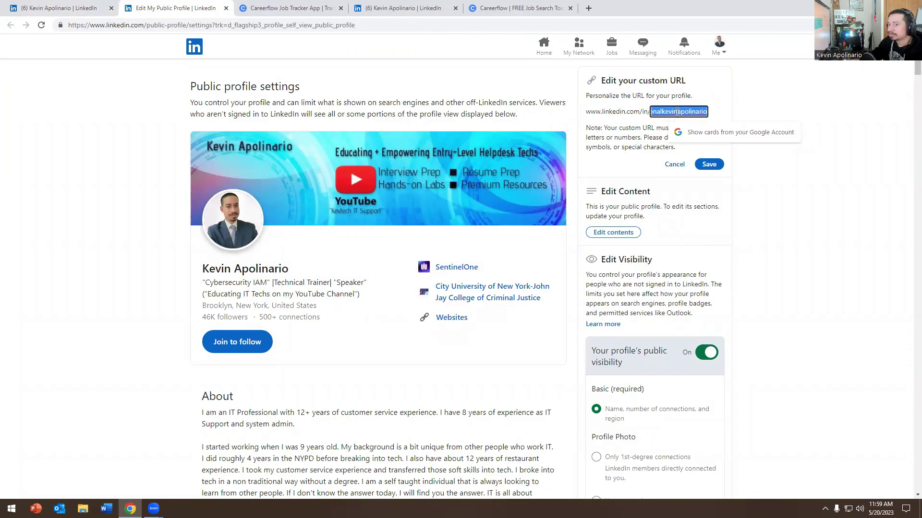
pyautogui.click(670, 112)
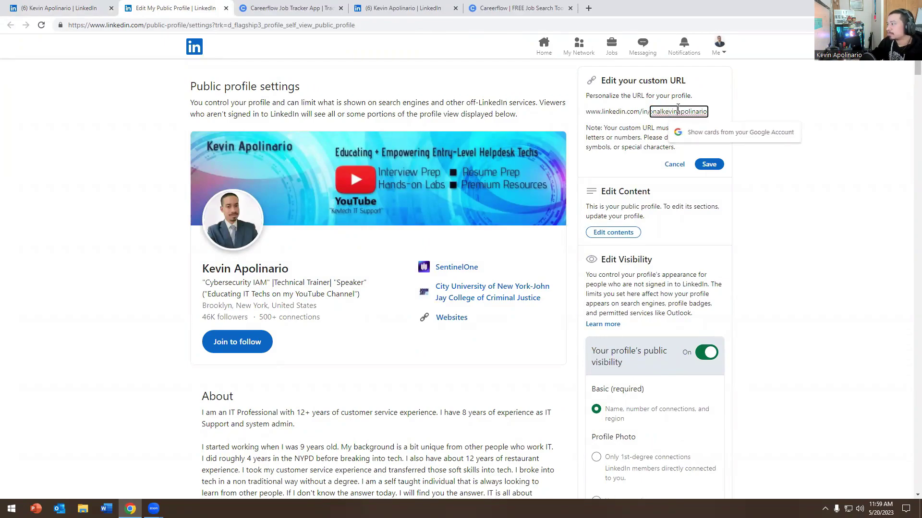
pyautogui.click(420, 81)
pyautogui.click(588, 9)
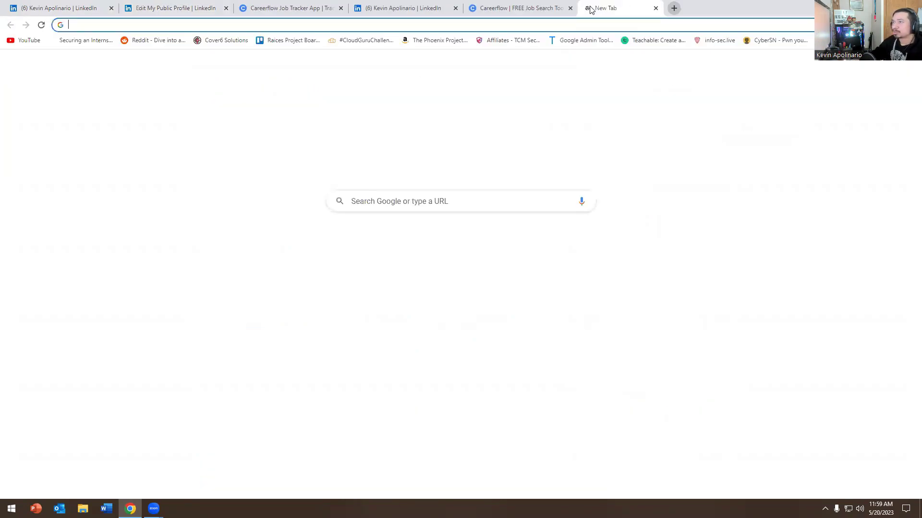
# Step: Go to canva.com, search LinkedIn banner templates, and open Black Minimal Motivation Quote for customizing
pyautogui.write('c')
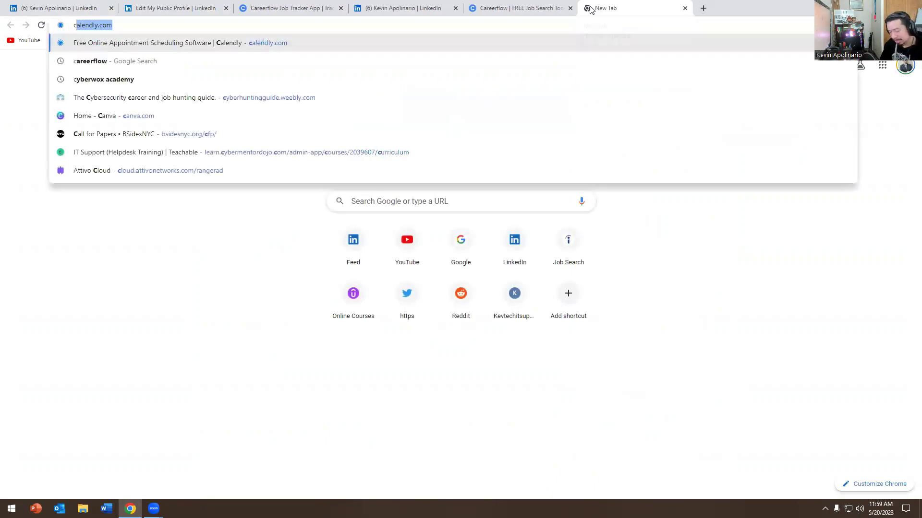
pyautogui.write('ana')
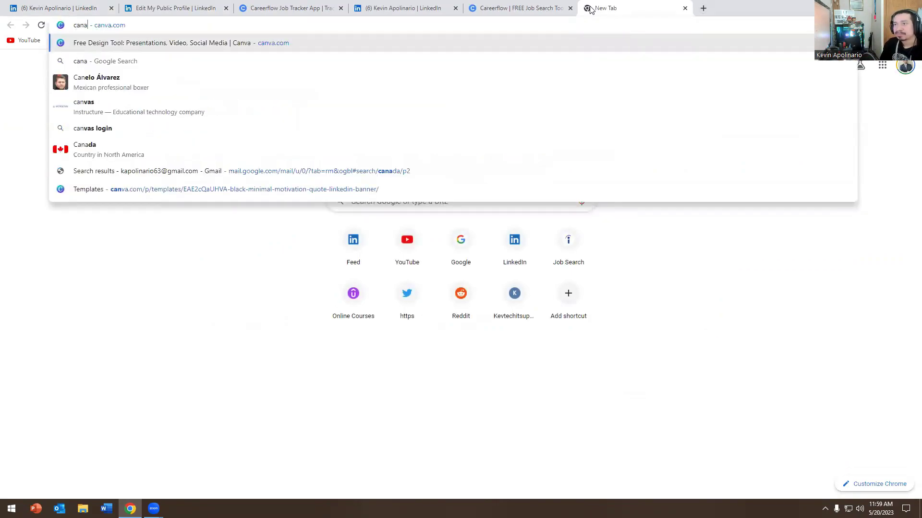
pyautogui.press('Down')
pyautogui.press('Up')
pyautogui.press('Return')
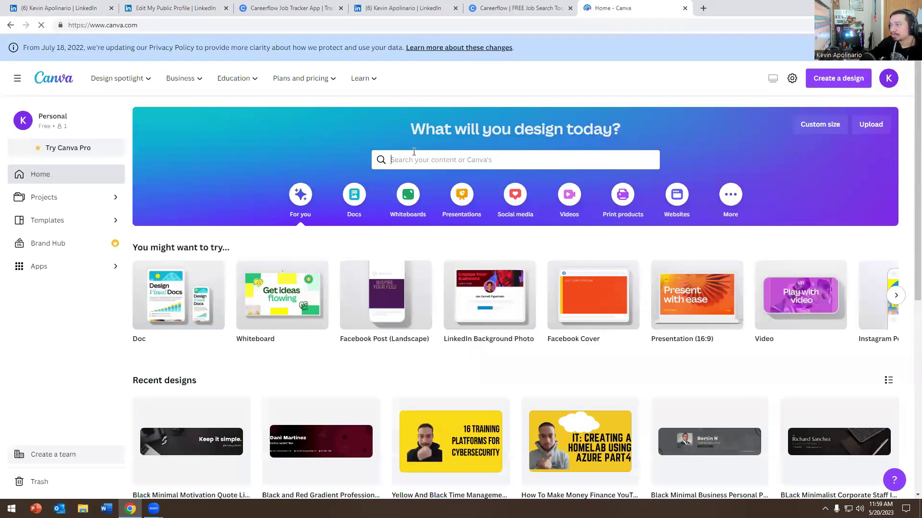
pyautogui.click(417, 159)
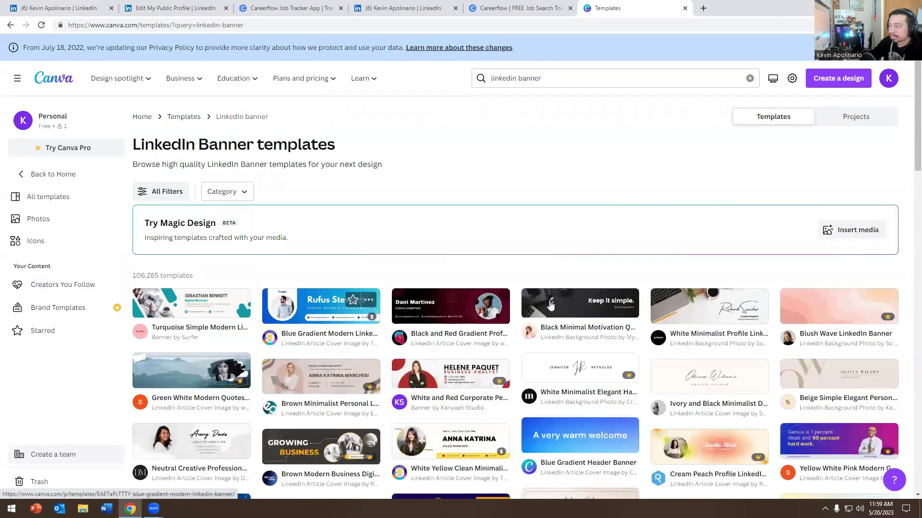
pyautogui.click(550, 305)
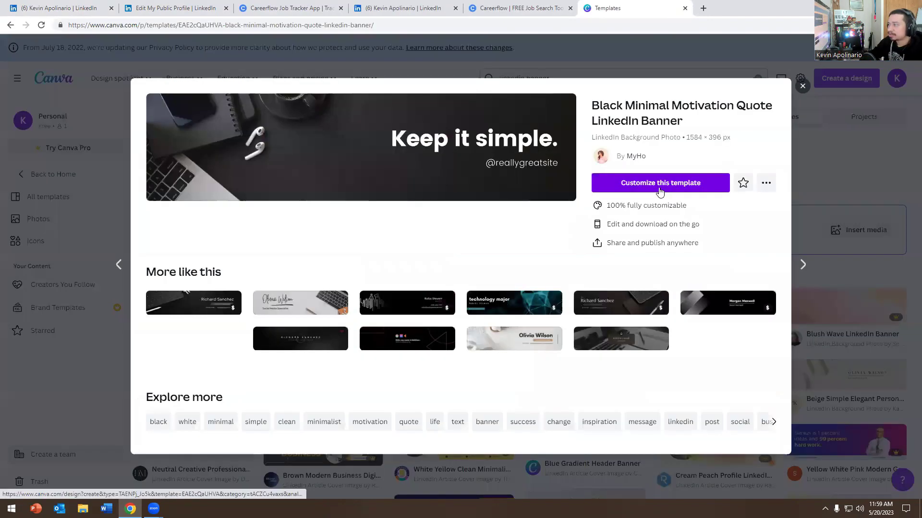
pyautogui.click(661, 189)
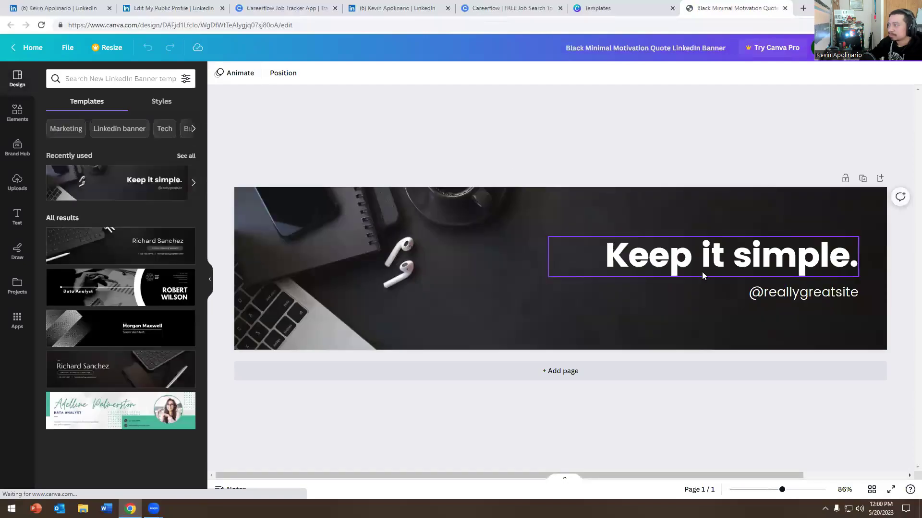
pyautogui.click(702, 272)
pyautogui.click(811, 294)
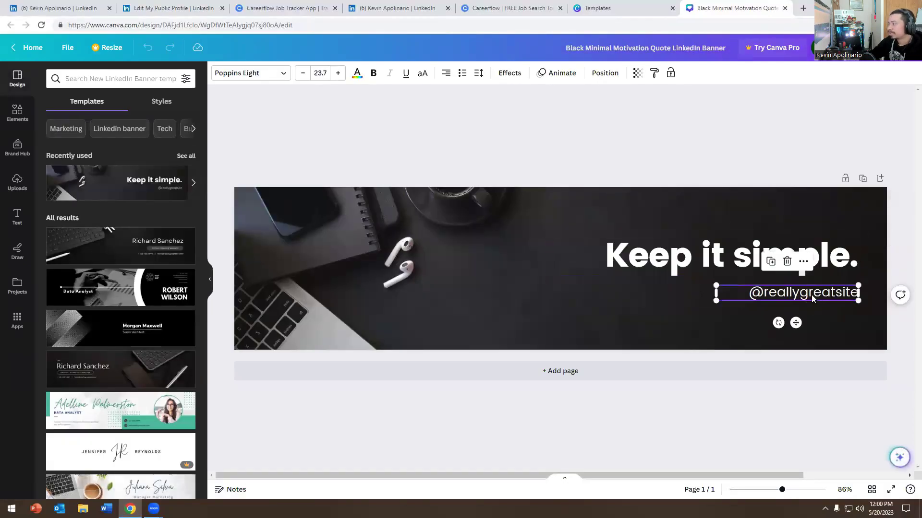
pyautogui.press('Delete')
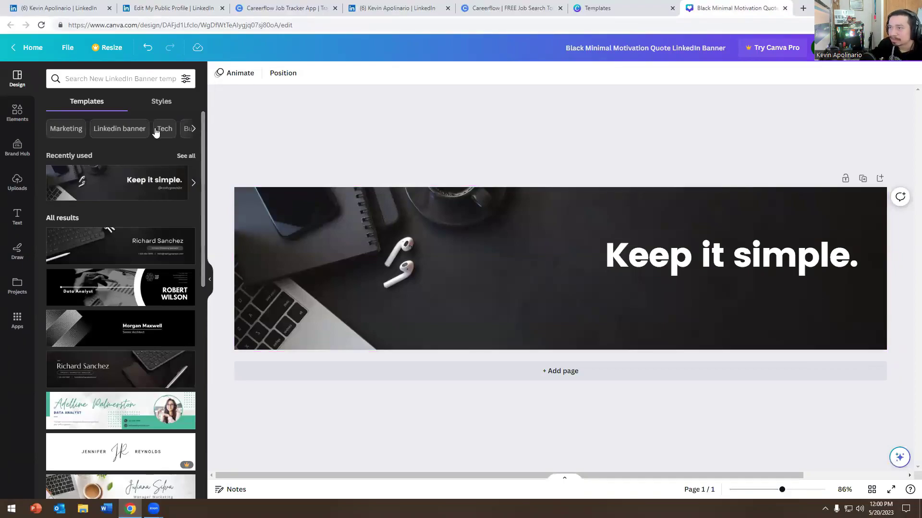
pyautogui.click(160, 103)
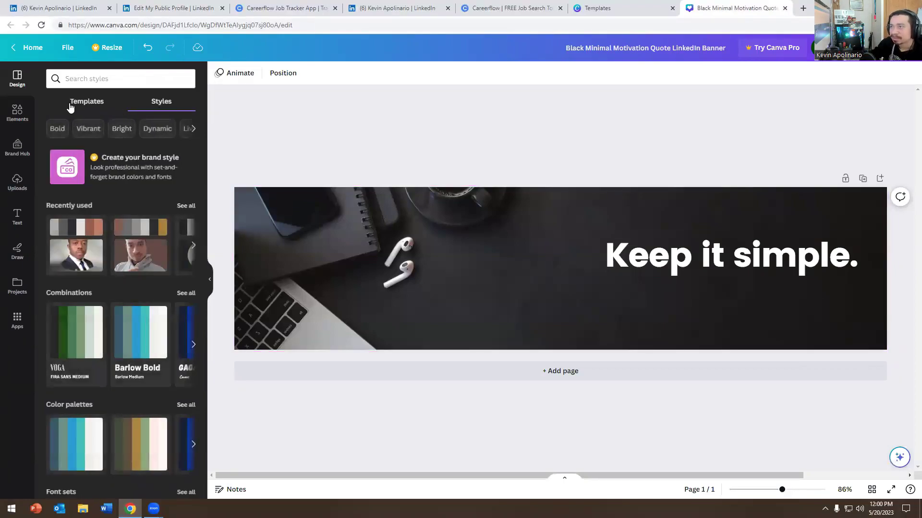
pyautogui.click(70, 105)
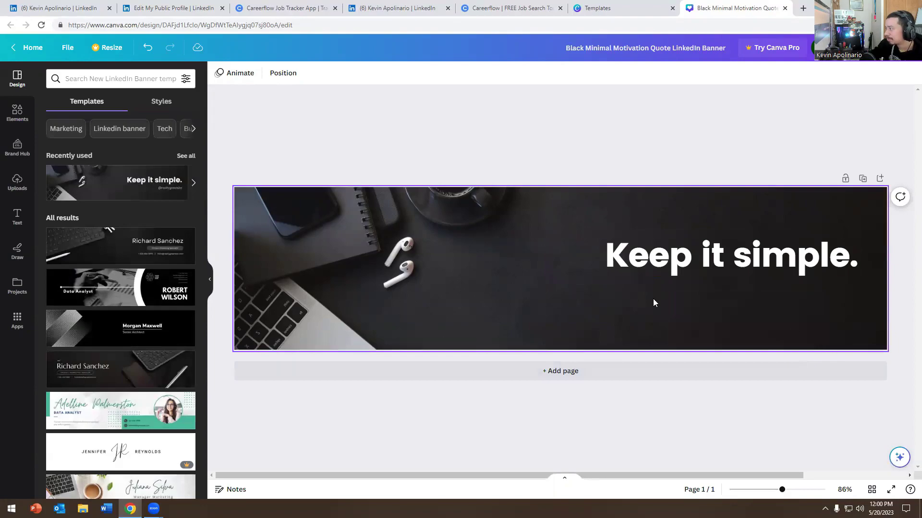
pyautogui.click(652, 301)
pyautogui.click(16, 214)
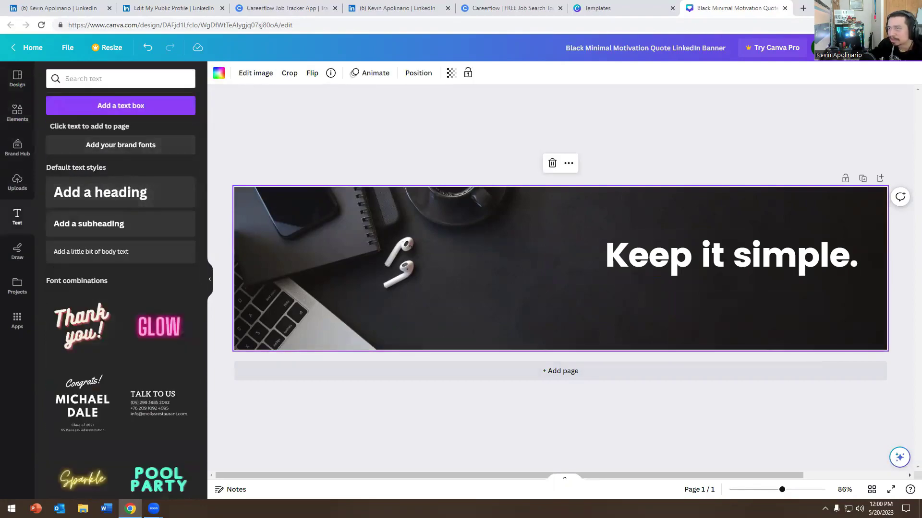
# Step: Add a small text box beneath the headline and type the owner's full name into it
pyautogui.click(121, 105)
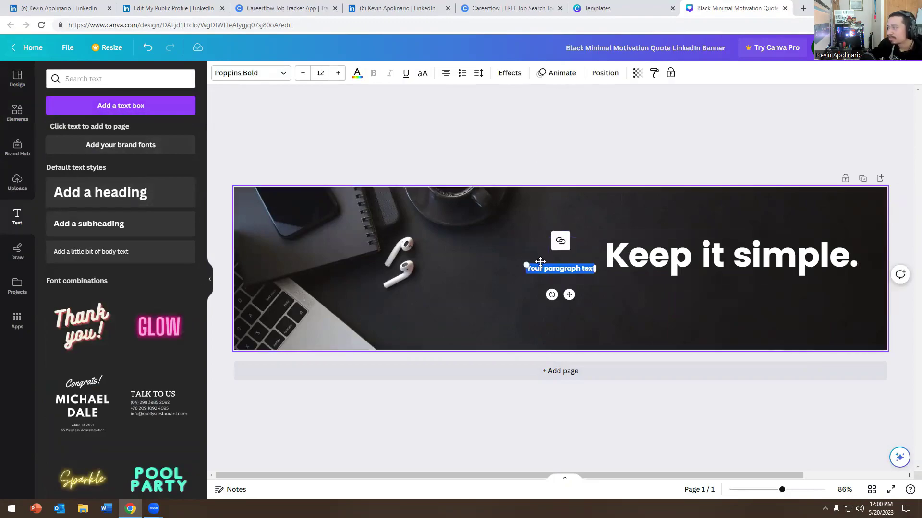
pyautogui.click(542, 263)
pyautogui.moveTo(543, 268); pyautogui.dragTo(675, 294)
pyautogui.click(674, 294)
pyautogui.press('BackSpace')
pyautogui.press('BackSpace')
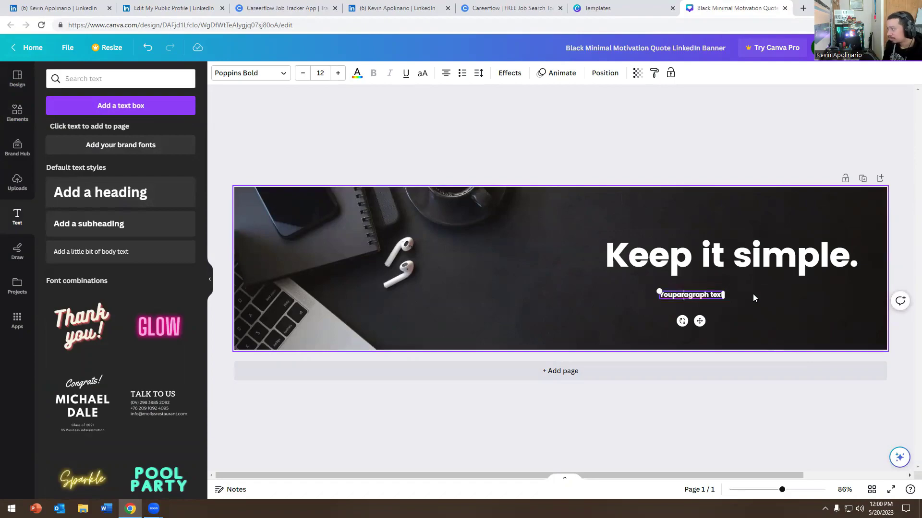
pyautogui.press('Delete')
pyautogui.press('Delete')
pyautogui.press('Delete')
pyautogui.press('Delete')
pyautogui.press('Delete')
pyautogui.press('Delete')
pyautogui.press('Delete')
pyautogui.press('Delete')
pyautogui.press('Delete')
pyautogui.press('Delete')
pyautogui.press('Delete')
pyautogui.press('Delete')
pyautogui.press('Delete')
pyautogui.press('Delete')
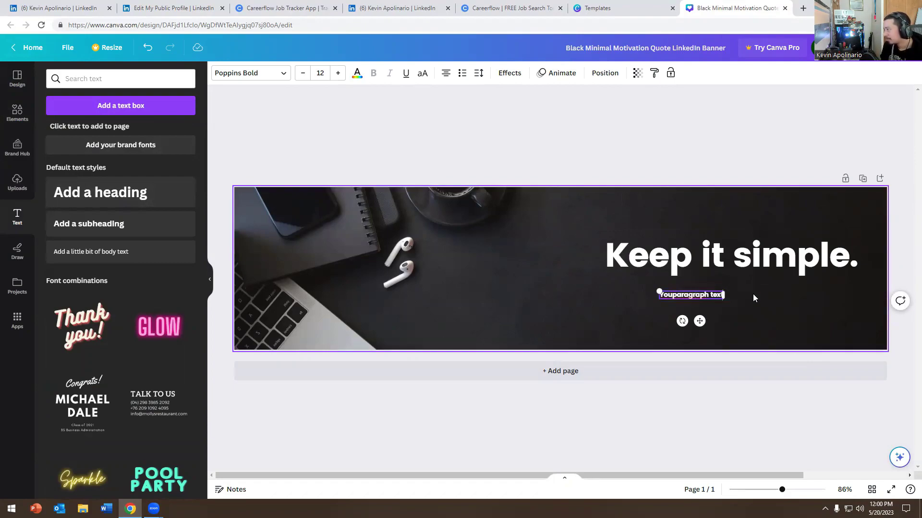
pyautogui.press('BackSpace')
pyautogui.press('BackSpace')
pyautogui.press('BackSpace')
pyautogui.write('Kevin Apolinario')
pyautogui.click(743, 257)
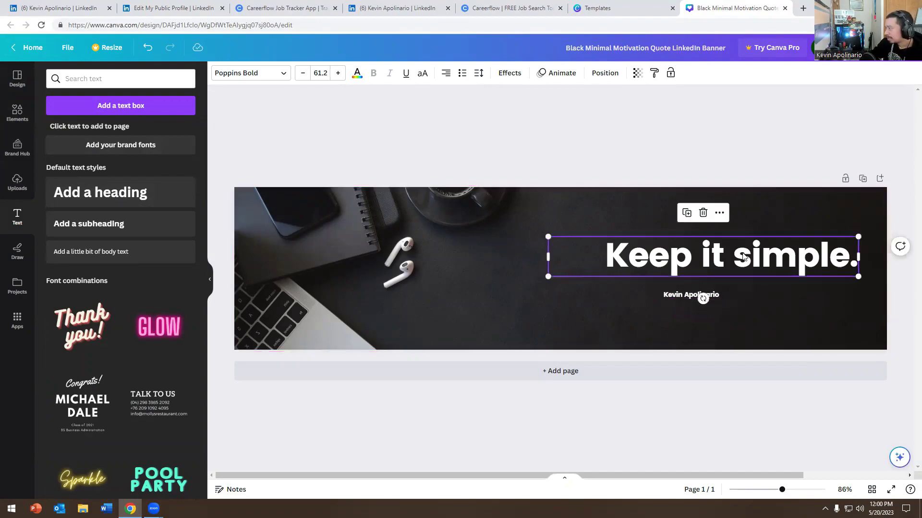
# Step: Erase 'Keep it simple.' and retype the headline, correcting a typo, as 'IT/Cybersecurity'
pyautogui.click(820, 256)
pyautogui.click(829, 261)
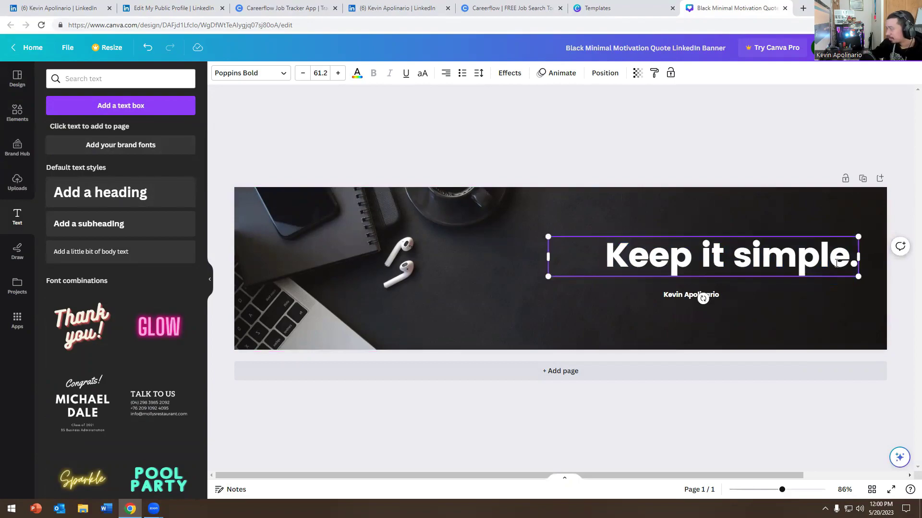
pyautogui.press('BackSpace')
pyautogui.press('BackSpace')
pyautogui.press('BackSpace')
pyautogui.press('BackSpace')
pyautogui.press('BackSpace')
pyautogui.press('BackSpace')
pyautogui.press('BackSpace')
pyautogui.press('BackSpace')
pyautogui.press('BackSpace')
pyautogui.press('BackSpace')
pyautogui.press('BackSpace')
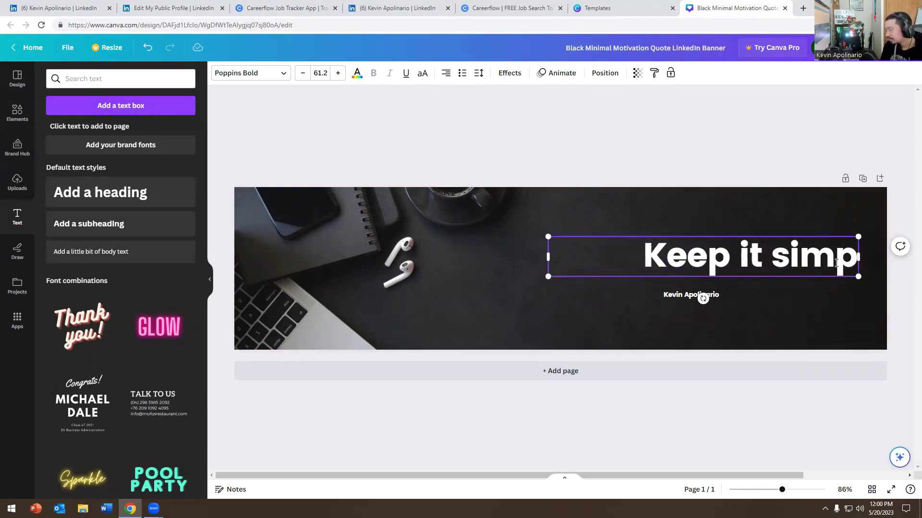
pyautogui.press('BackSpace')
pyautogui.press('BackSpace')
pyautogui.press('BackSpace')
pyautogui.press('BackSpace')
pyautogui.write('C')
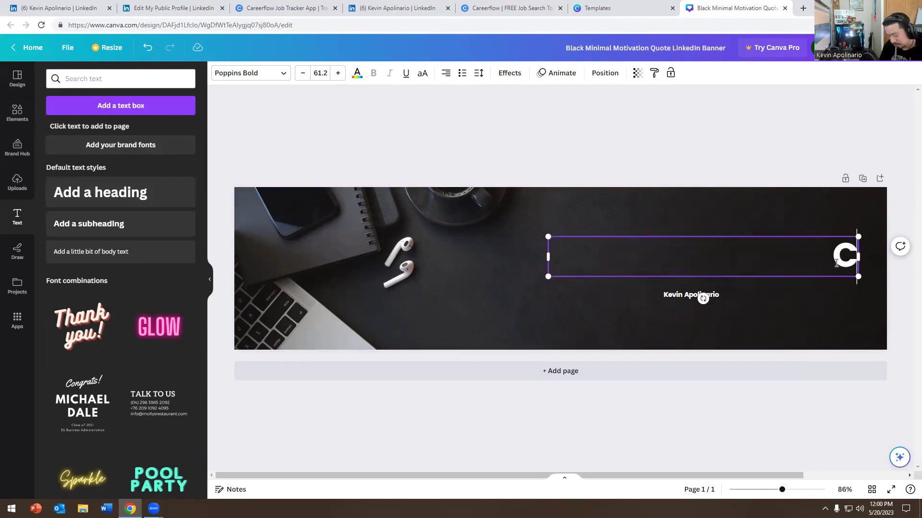
pyautogui.write('ybersecurity')
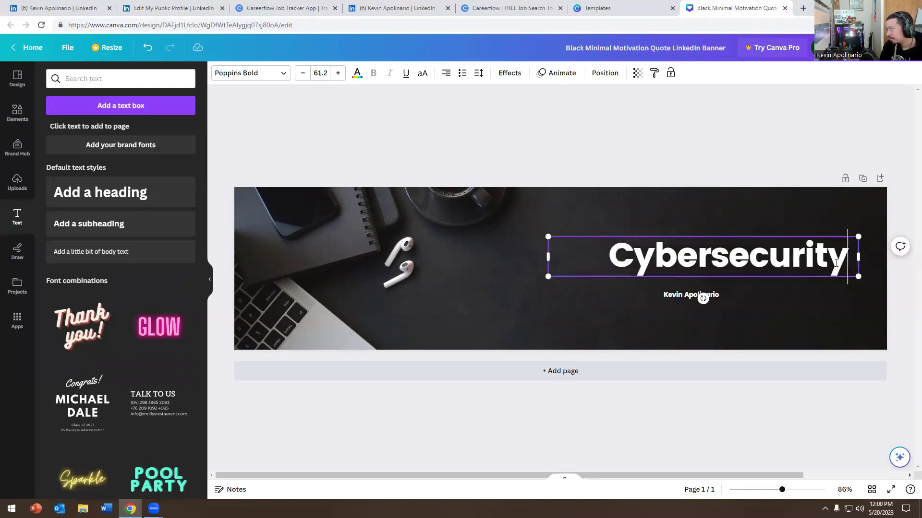
pyautogui.write(' /')
pyautogui.press('BackSpace')
pyautogui.press('BackSpace')
pyautogui.press('BackSpace')
pyautogui.press('BackSpace')
pyautogui.press('BackSpace')
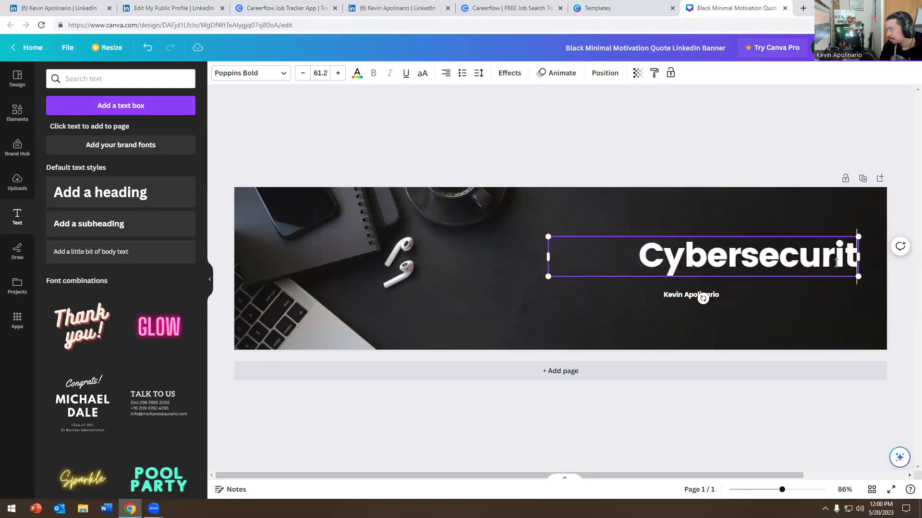
pyautogui.press('BackSpace')
pyautogui.press('BackSpace')
pyautogui.press('BackSpace')
pyautogui.press('BackSpace')
pyautogui.press('BackSpace')
pyautogui.press('BackSpace')
pyautogui.press('BackSpace')
pyautogui.press('BackSpace')
pyautogui.press('BackSpace')
pyautogui.press('BackSpace')
pyautogui.write('IT')
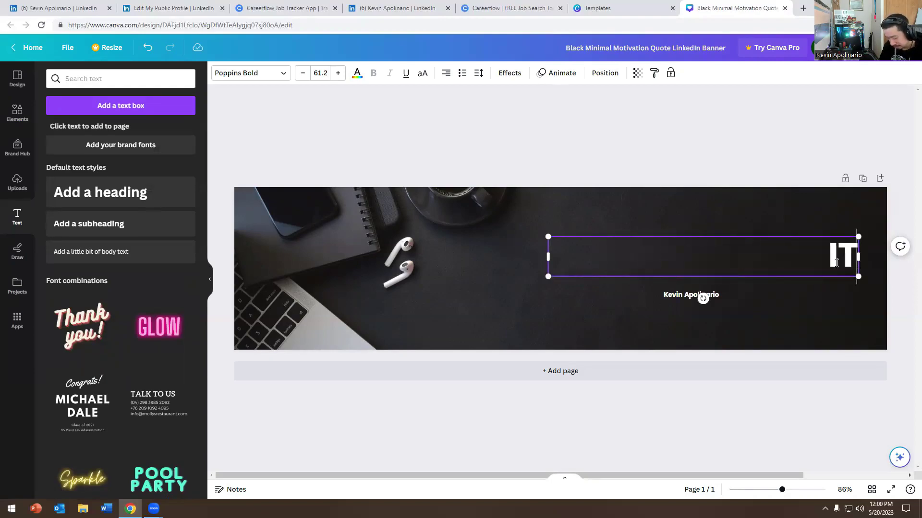
pyautogui.write('/Cybersecurity')
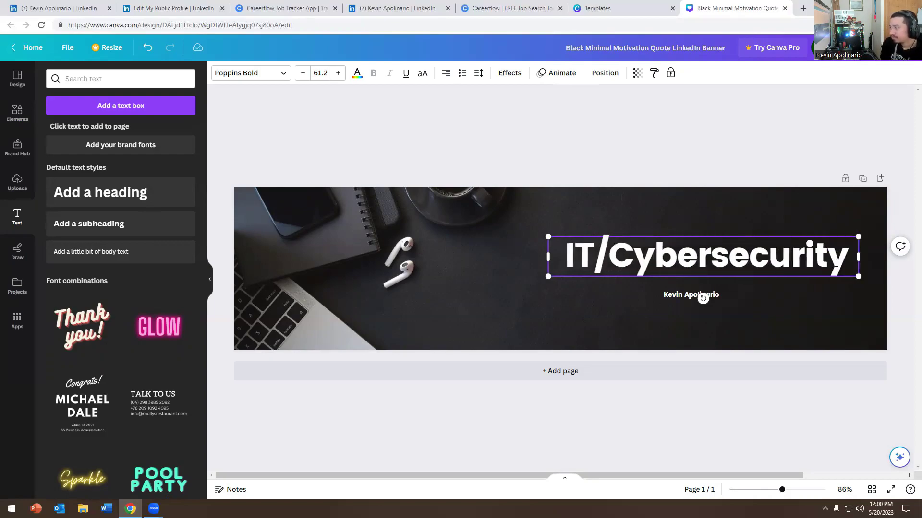
# Step: Select the name line beneath IT/Cybersecurity and widen its text box slightly
pyautogui.click(655, 294)
pyautogui.click(670, 295)
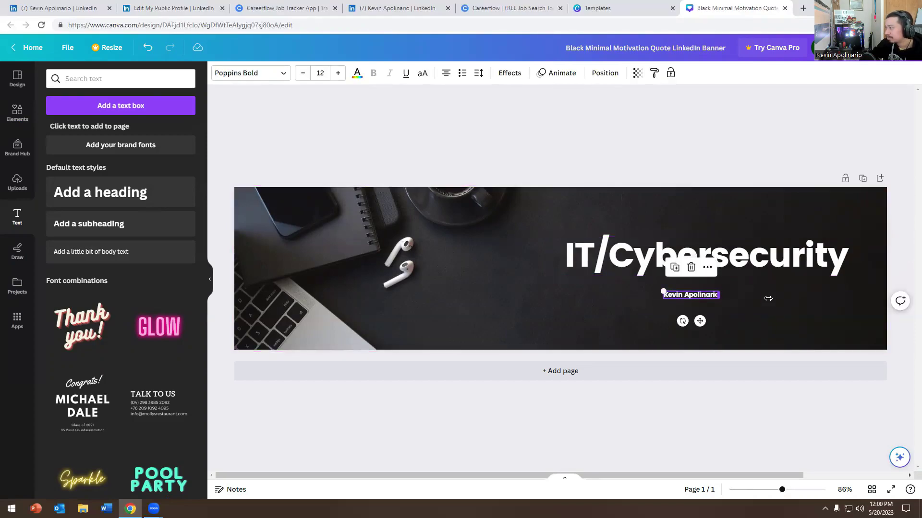
pyautogui.moveTo(768, 299); pyautogui.dragTo(772, 300)
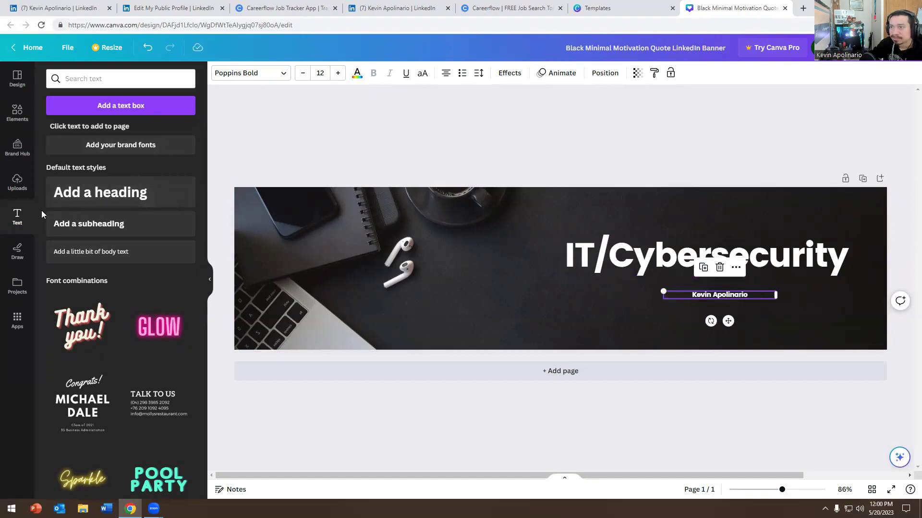
# Step: Enlarge the name text to size 33 and widen its box to fit one line
pyautogui.click(337, 72)
pyautogui.click(337, 73)
pyautogui.click(338, 73)
pyautogui.click(337, 72)
pyautogui.click(337, 73)
pyautogui.click(337, 73)
pyautogui.click(338, 73)
pyautogui.click(338, 73)
pyautogui.click(337, 72)
pyautogui.click(337, 73)
pyautogui.click(337, 73)
pyautogui.click(338, 73)
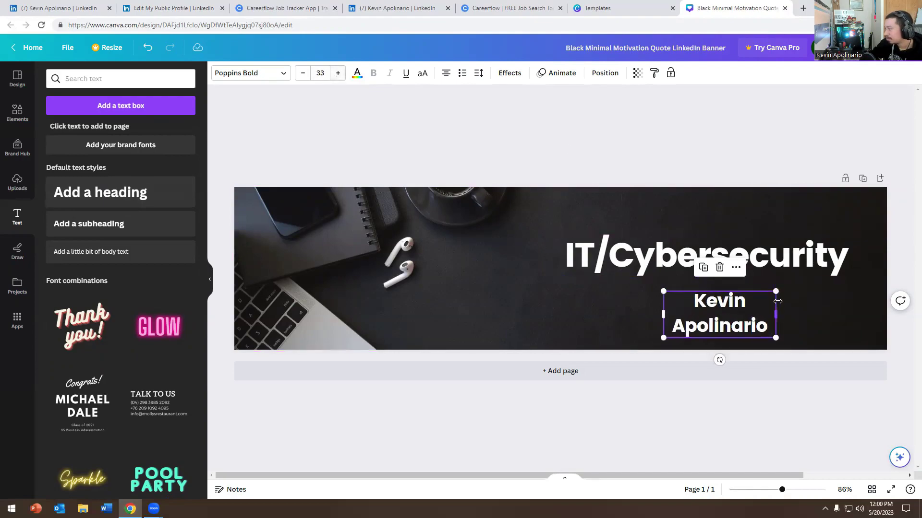
pyautogui.moveTo(777, 316); pyautogui.dragTo(855, 315)
pyautogui.click(603, 315)
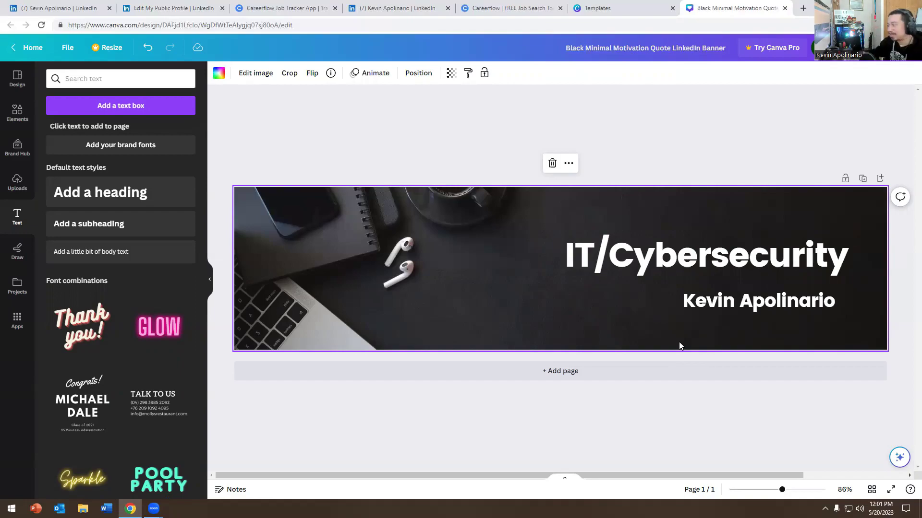
# Step: Download the banner as a PNG, view the downloaded image, then close the preview
pyautogui.click(63, 53)
pyautogui.click(89, 253)
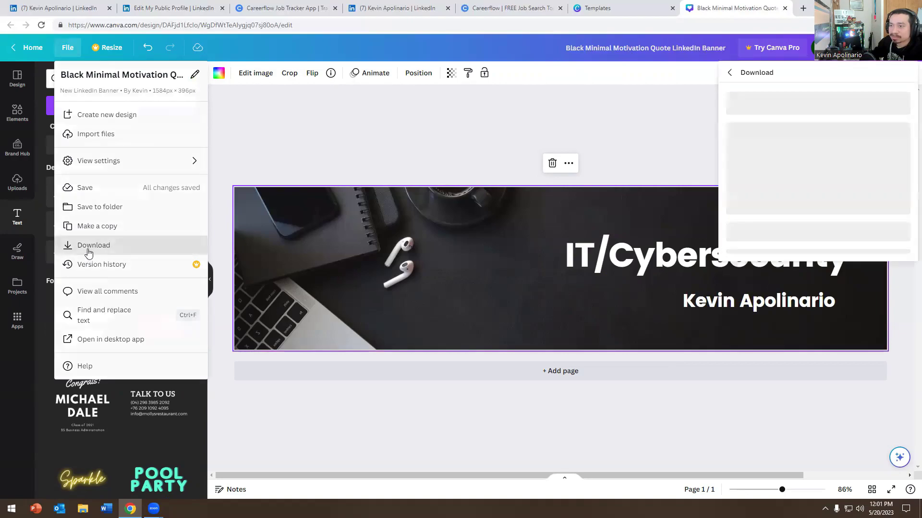
pyautogui.click(823, 229)
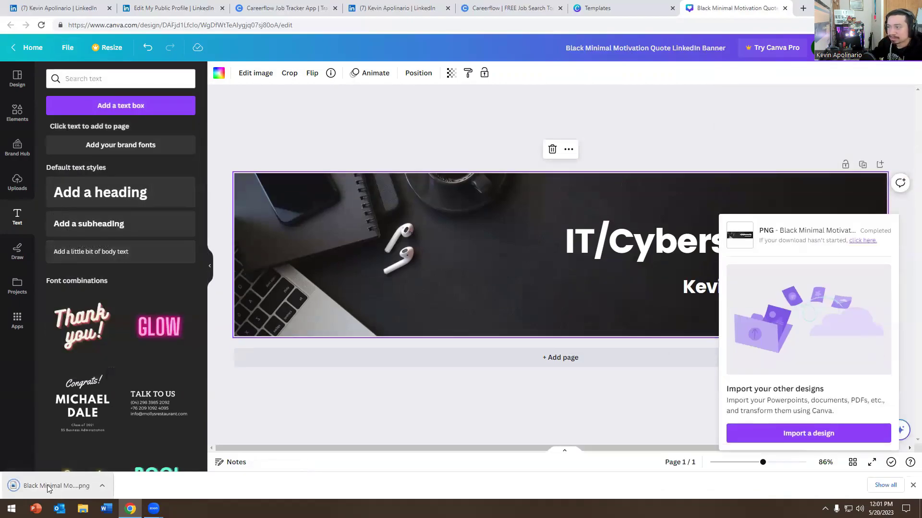
pyautogui.click(48, 486)
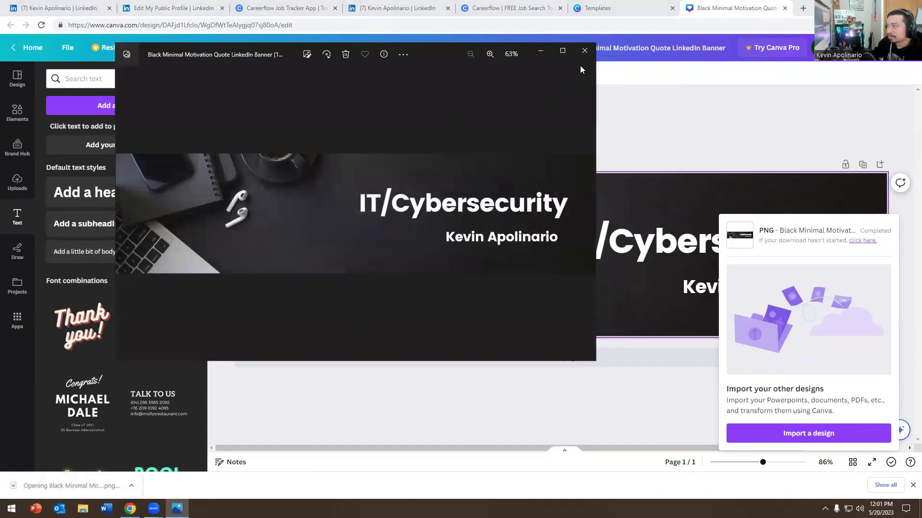
pyautogui.click(584, 50)
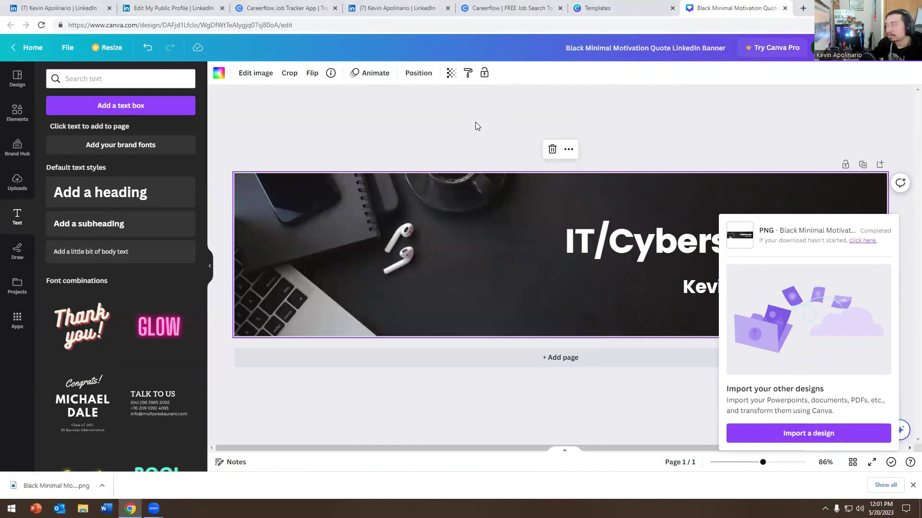
# Step: Close the Canva editor and Templates tabs and return to the LinkedIn profile
pyautogui.click(786, 8)
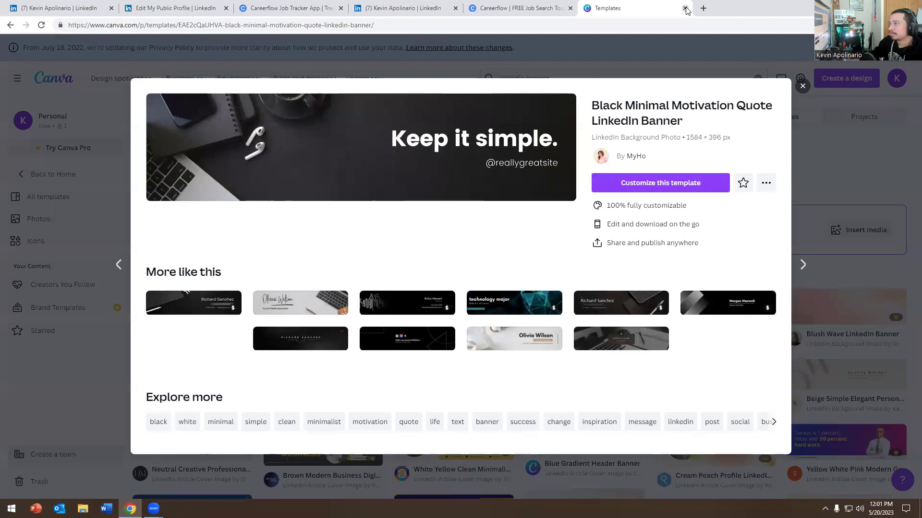
pyautogui.click(685, 8)
pyautogui.click(421, 6)
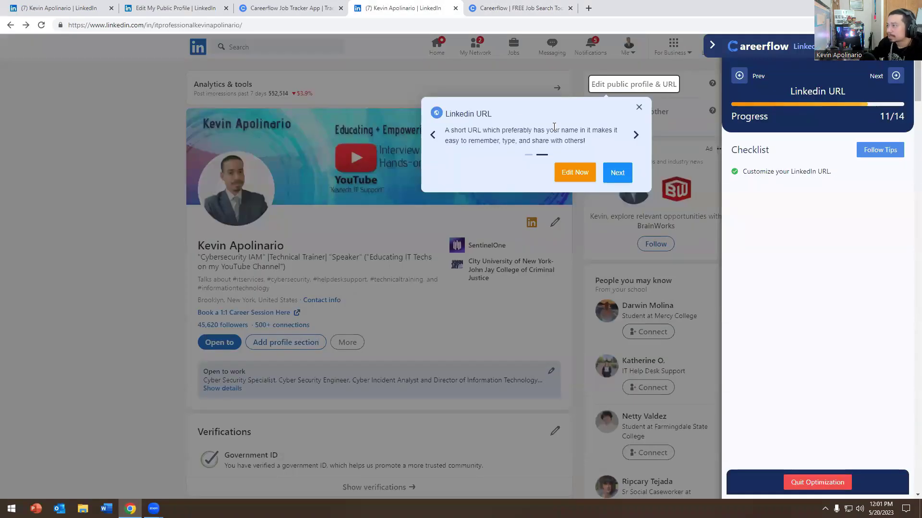
# Step: Step the Careerflow tour past Featured and Licenses & certifications to the 85% overview
pyautogui.click(611, 178)
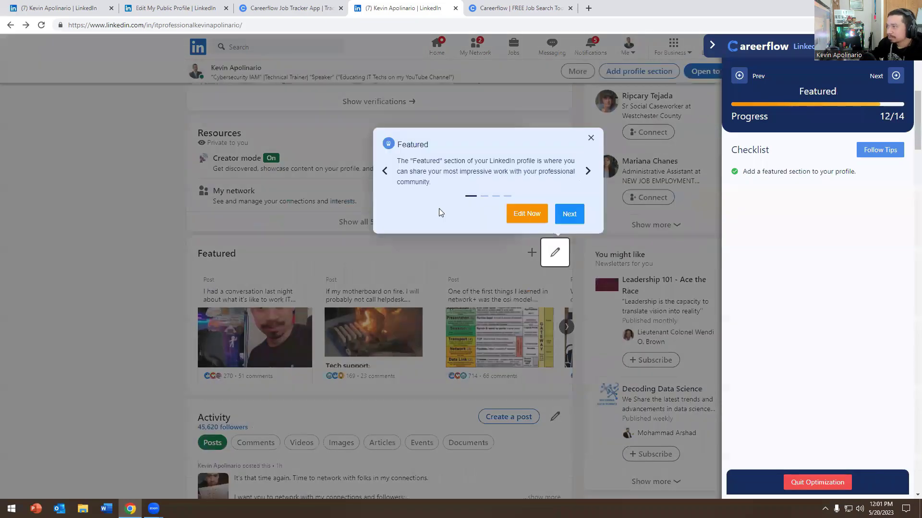
pyautogui.moveTo(417, 161); pyautogui.dragTo(526, 164)
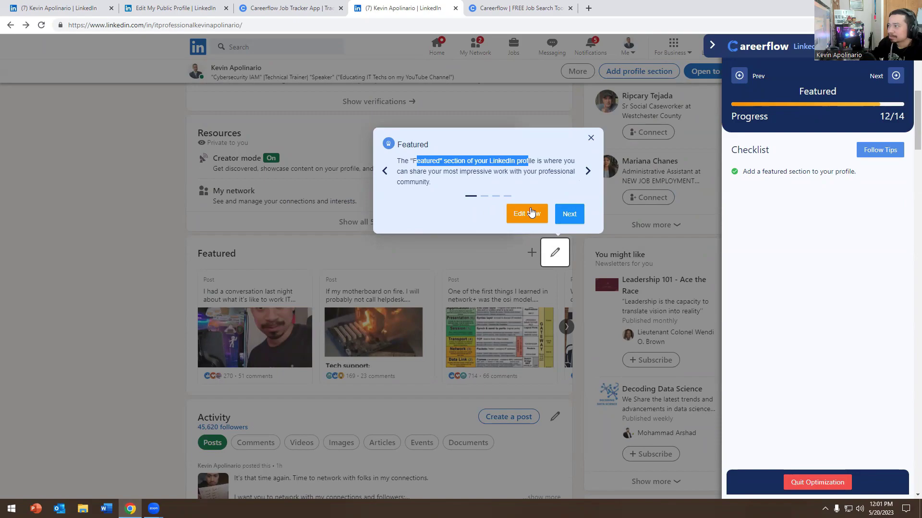
pyautogui.click(566, 214)
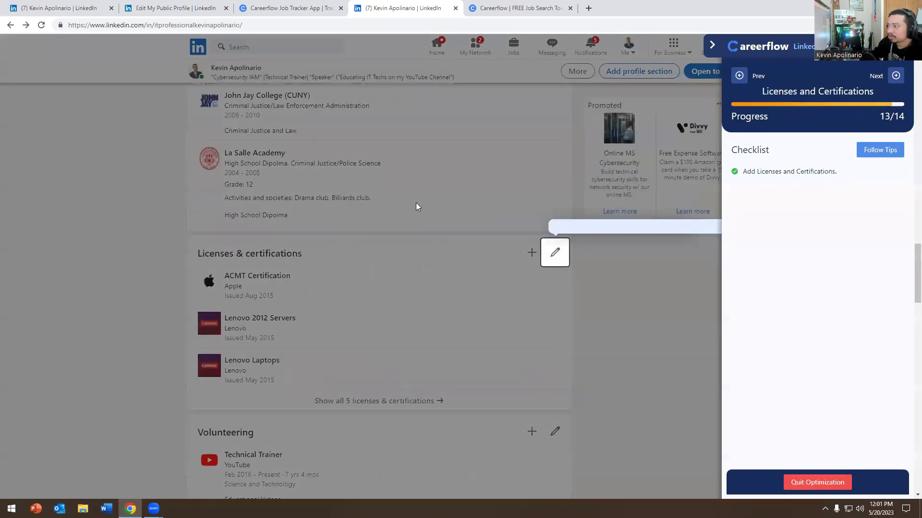
pyautogui.click(516, 4)
pyautogui.click(250, 8)
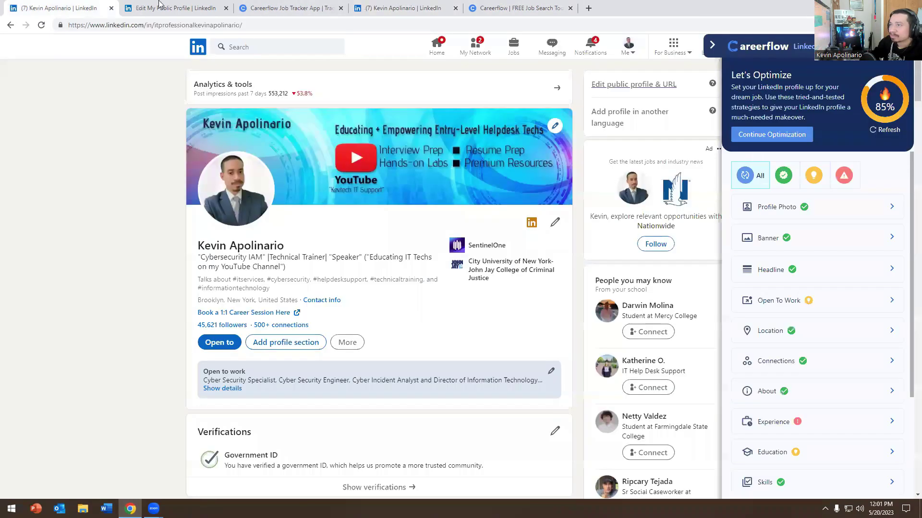
# Step: Visit the Creator mode Analytics & tools dashboard, then go back to the profile
pyautogui.click(165, 8)
pyautogui.hotkey('ctrl', 'shift', 'Tab')
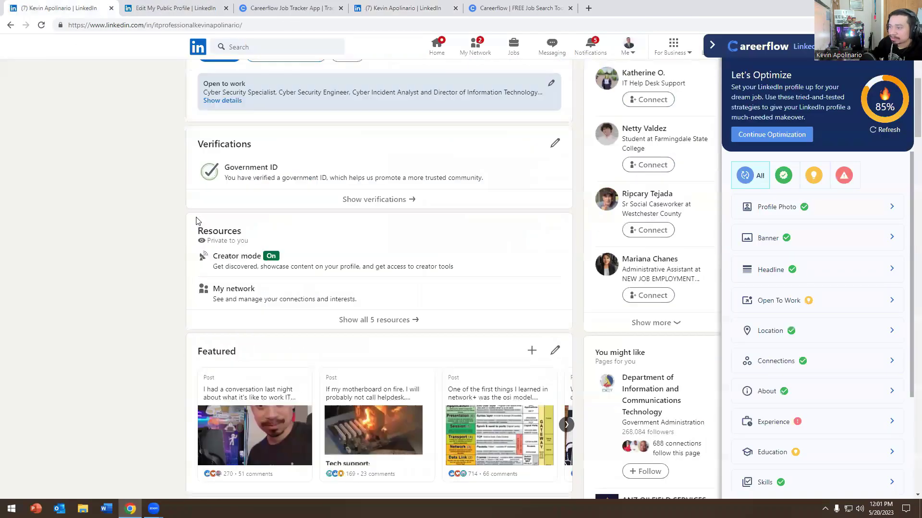
pyautogui.scroll(-3, 240, 168)
pyautogui.click(222, 115)
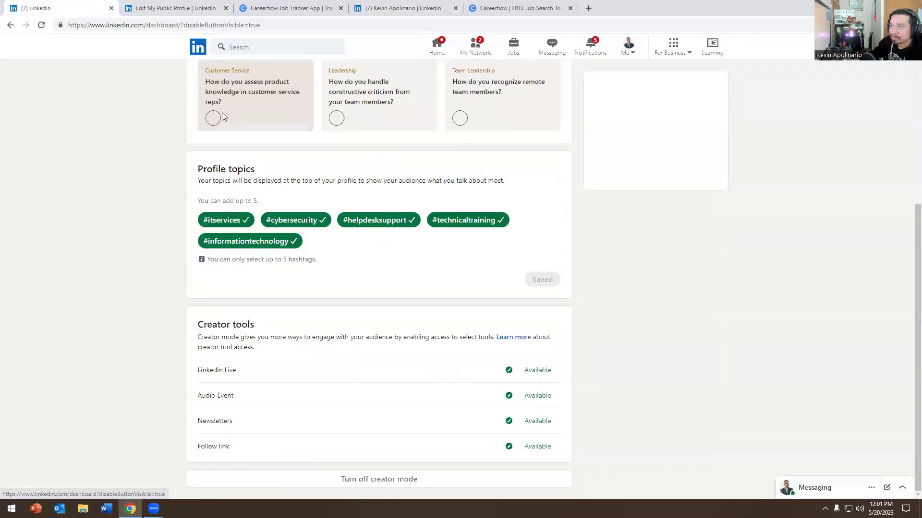
pyautogui.scroll(-10, 267, 331)
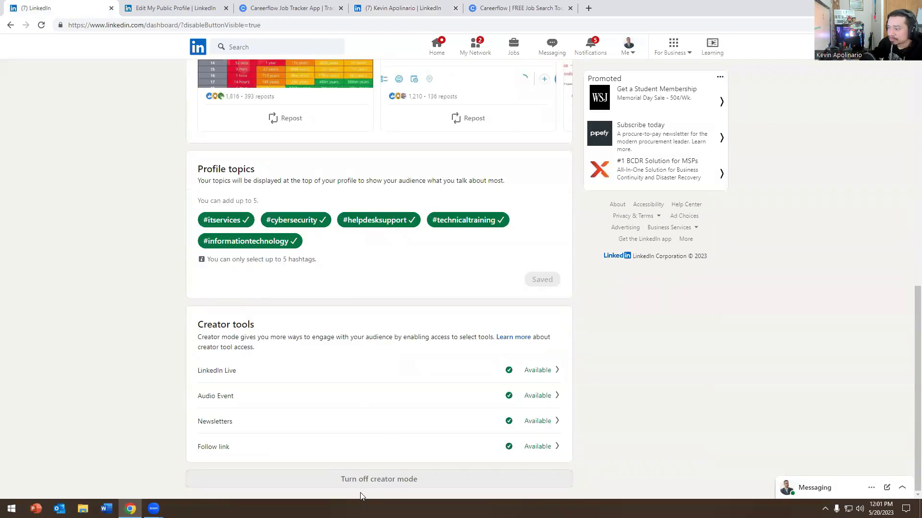
pyautogui.scroll(10, 361, 488)
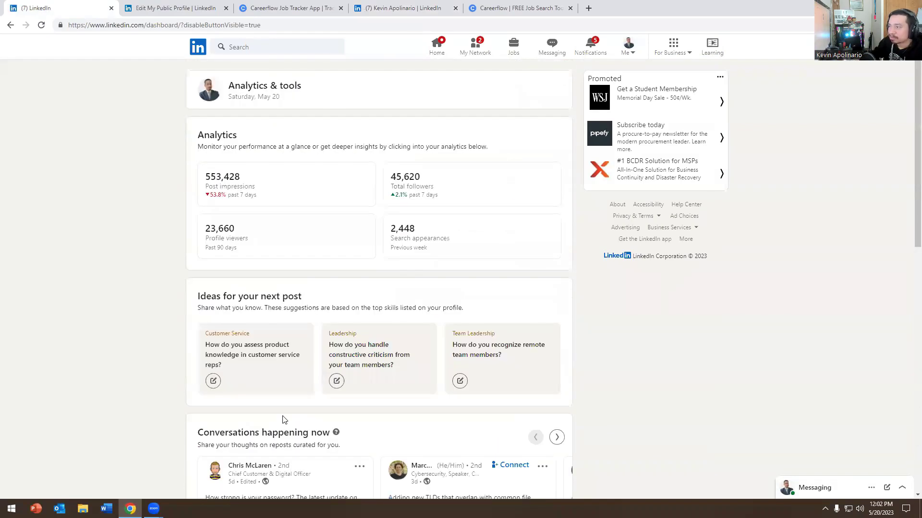
pyautogui.click(5, 25)
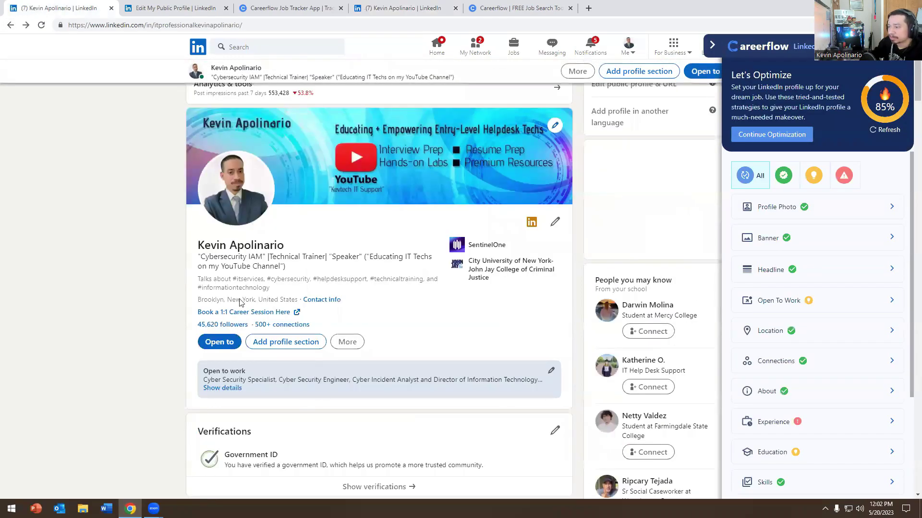
# Step: Advance the Featured carousel to the Kevtech Academy 60 day challenge post
pyautogui.scroll(-5, 239, 301)
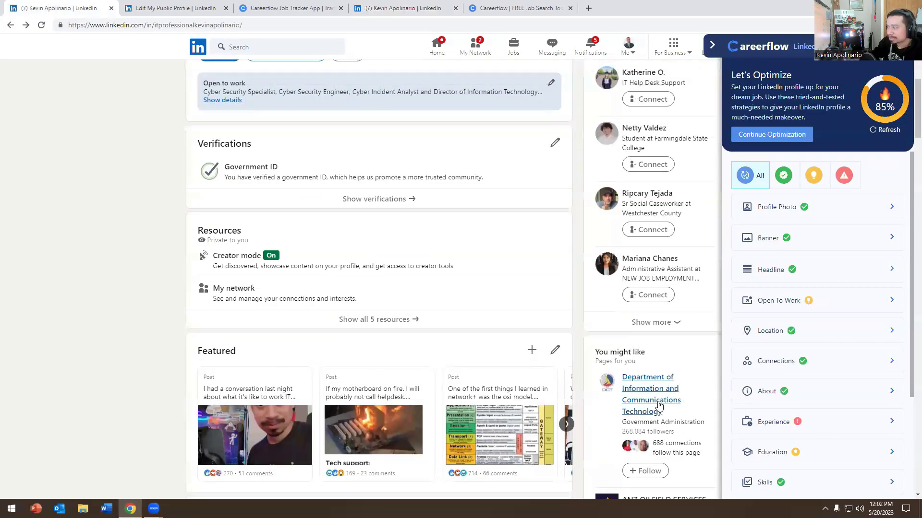
pyautogui.click(566, 423)
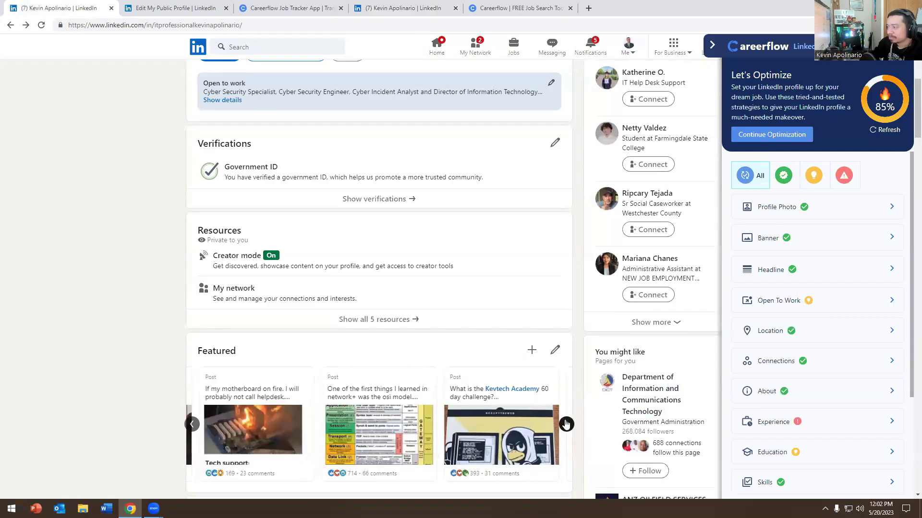
pyautogui.click(566, 423)
# Step: Remove the motherboard-on-fire post from Featured and start adding an existing post
pyautogui.click(505, 425)
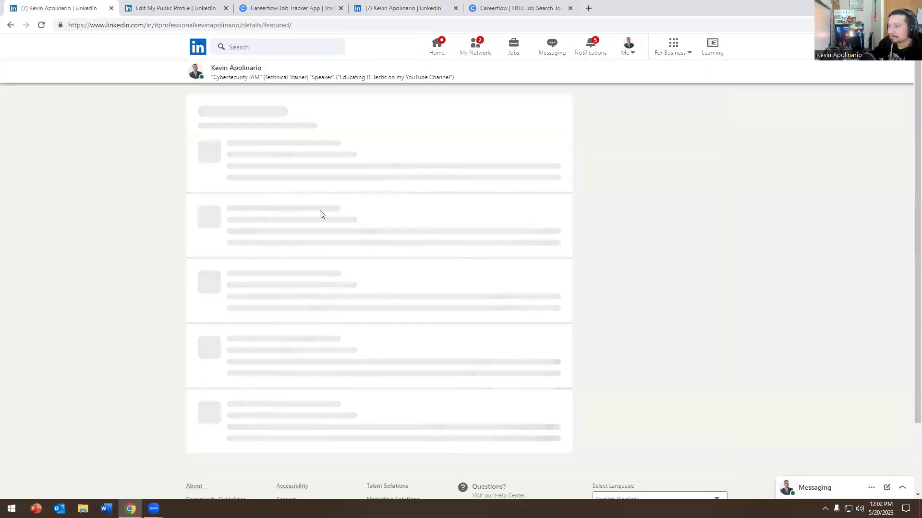
pyautogui.scroll(-13, 280, 325)
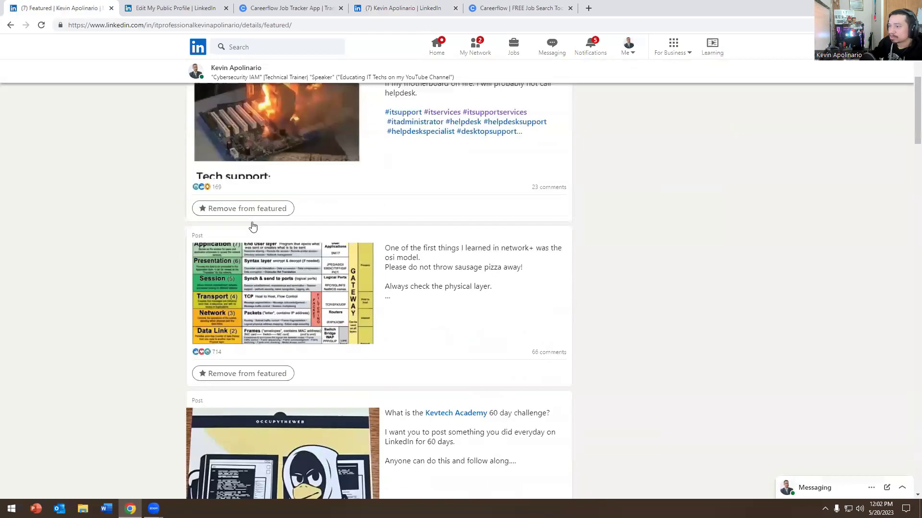
pyautogui.scroll(13, 280, 325)
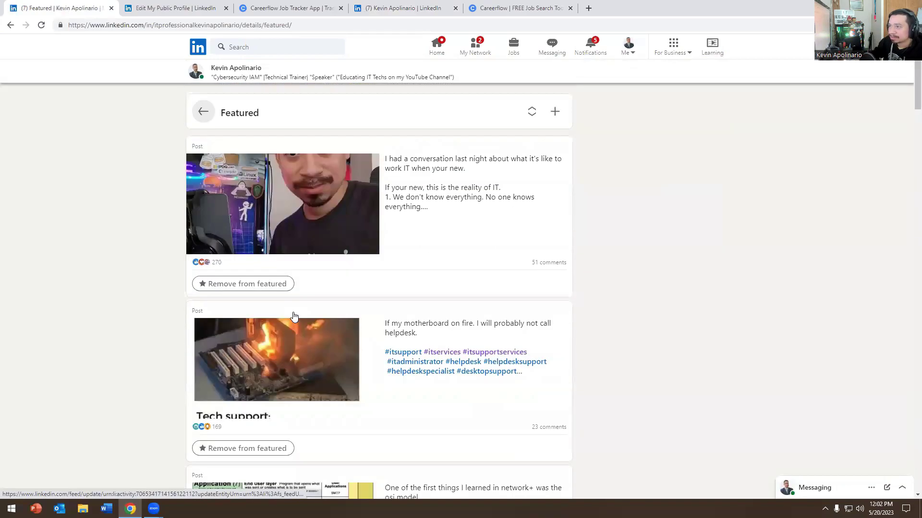
pyautogui.click(238, 283)
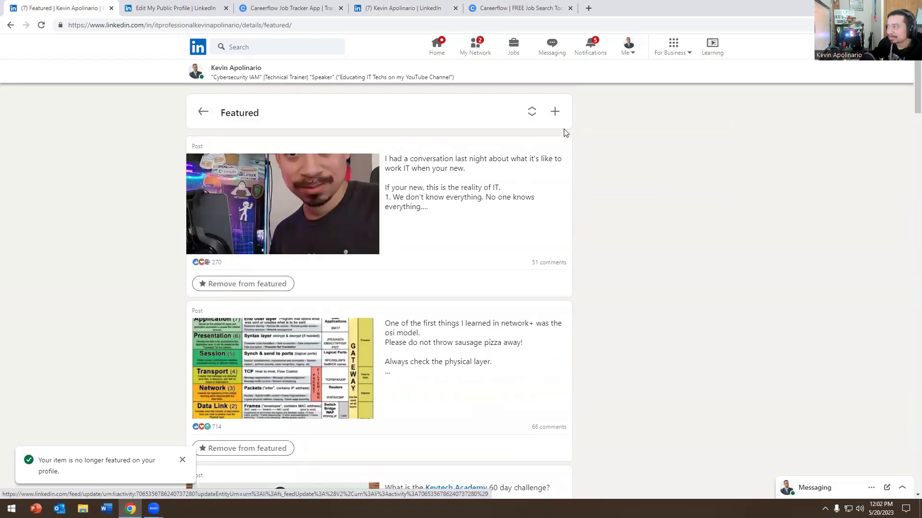
pyautogui.click(554, 111)
pyautogui.click(531, 140)
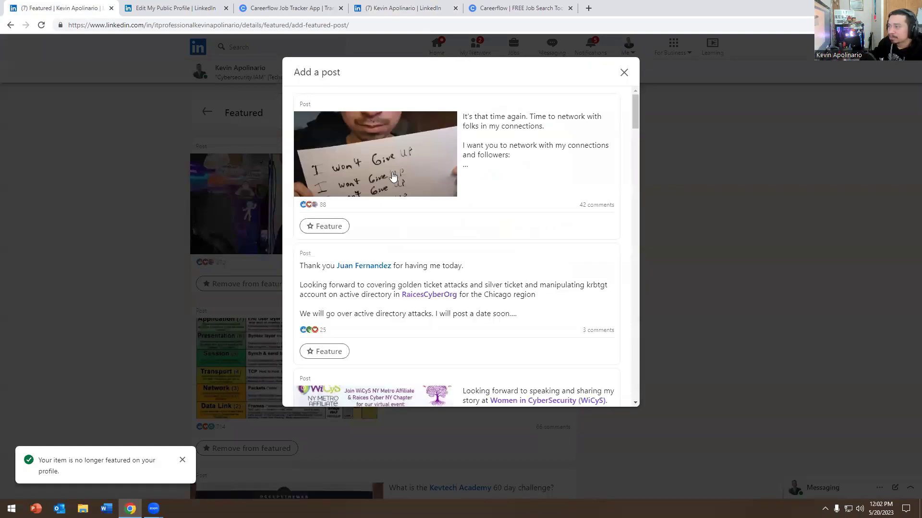
# Step: Feature the "It's that time again" networking post, then review the full Featured list
pyautogui.click(329, 225)
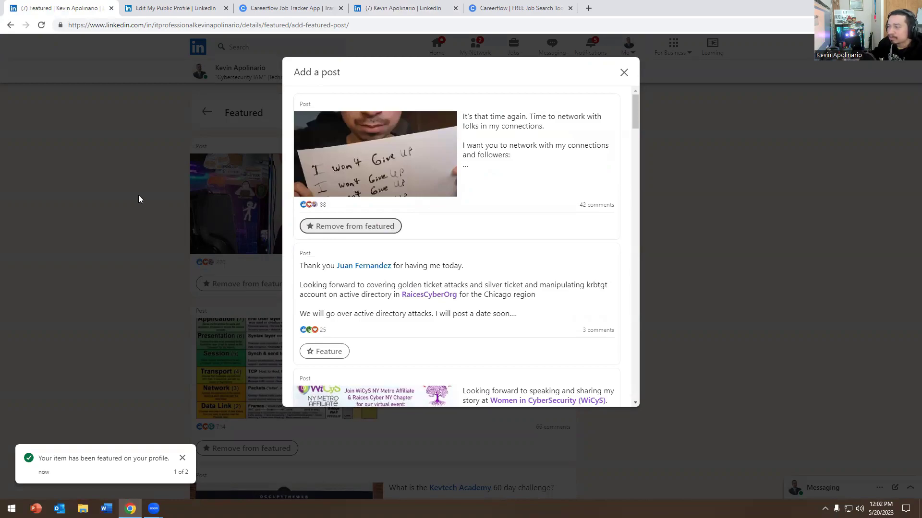
pyautogui.click(84, 182)
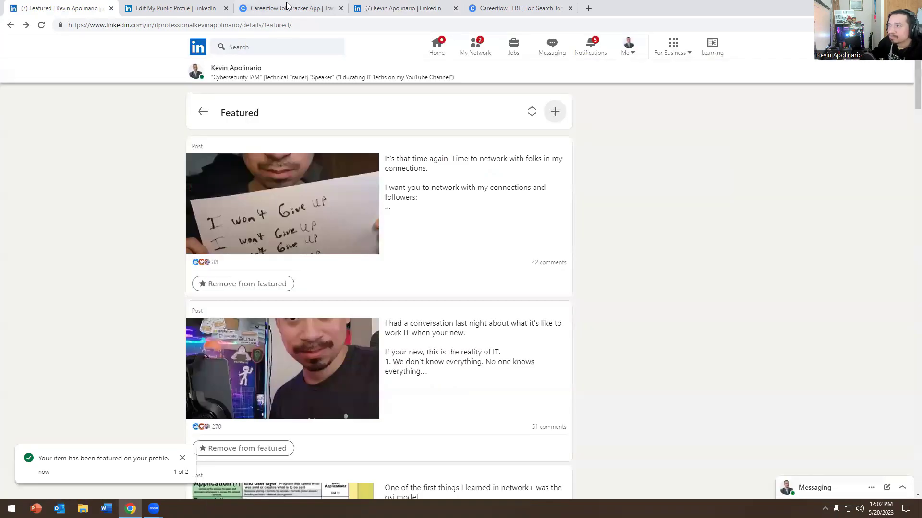
pyautogui.click(201, 113)
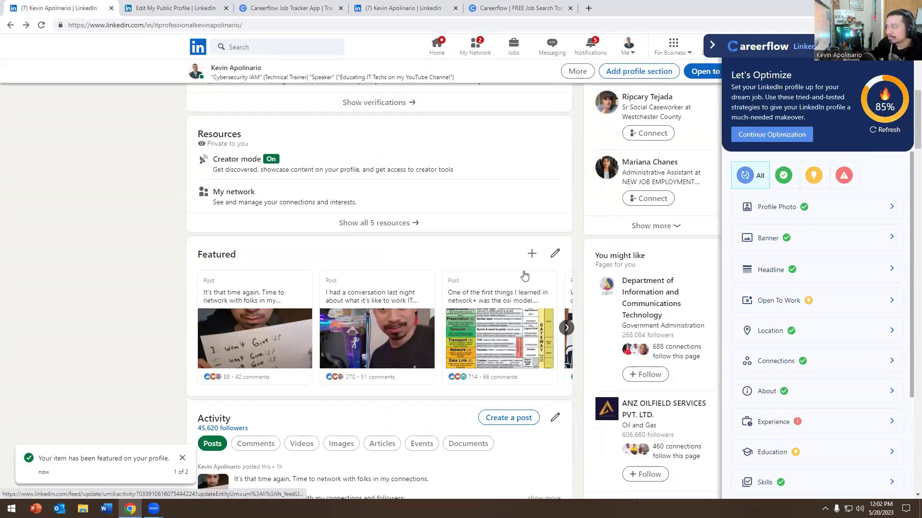
pyautogui.click(567, 328)
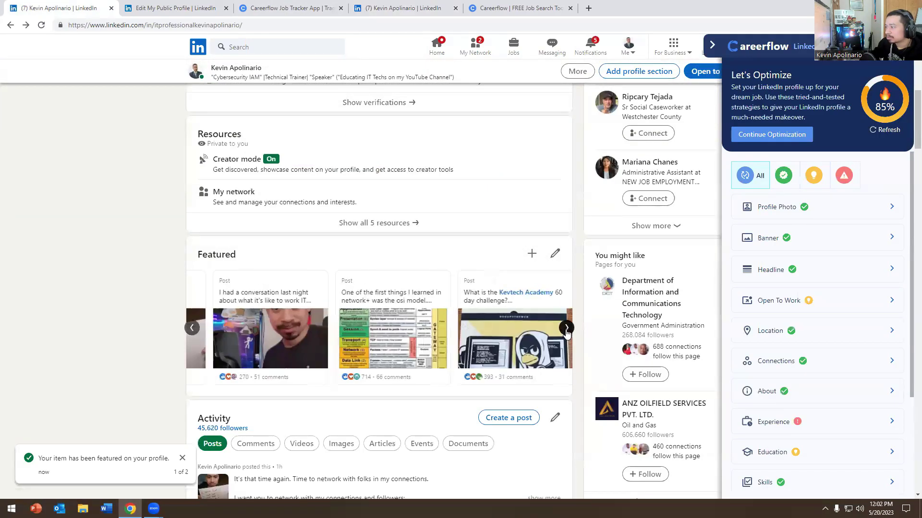
pyautogui.click(509, 330)
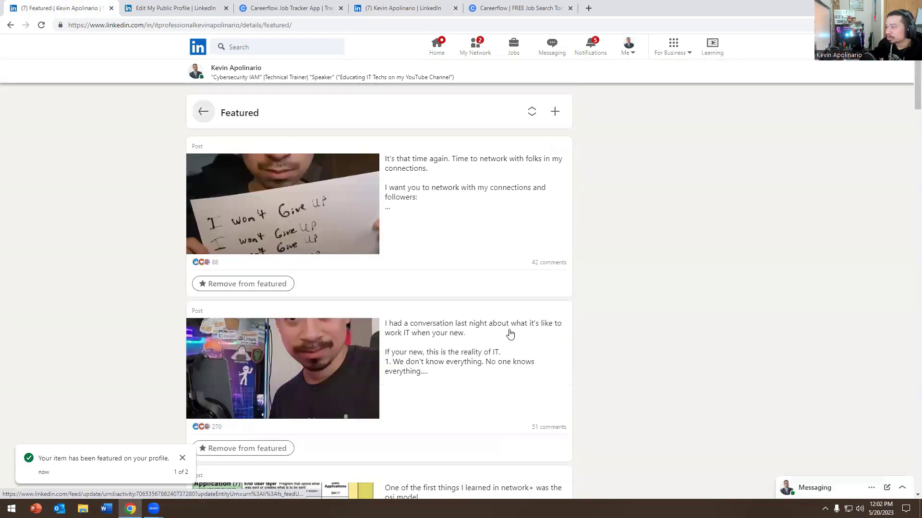
# Step: Scroll through all featured items, then go back to the main profile page
pyautogui.scroll(-5, 346, 235)
pyautogui.scroll(-15, 346, 238)
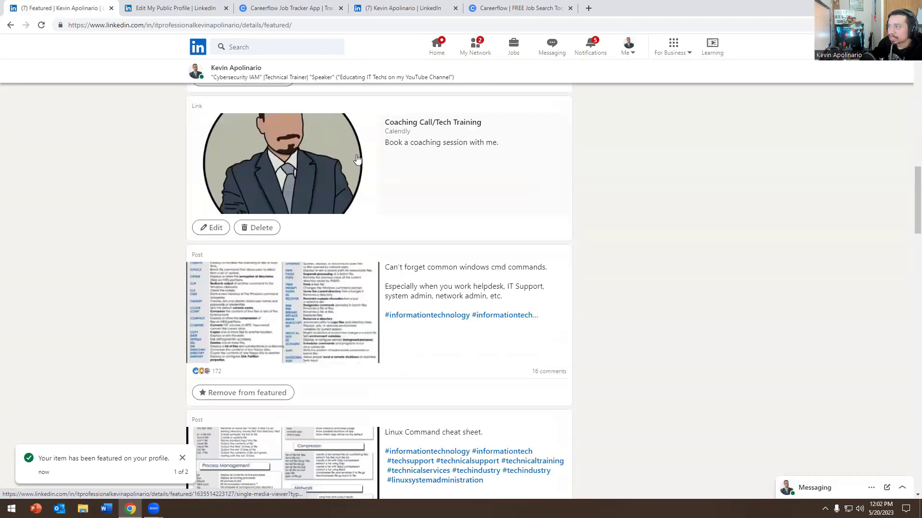
pyautogui.scroll(-4, 225, 192)
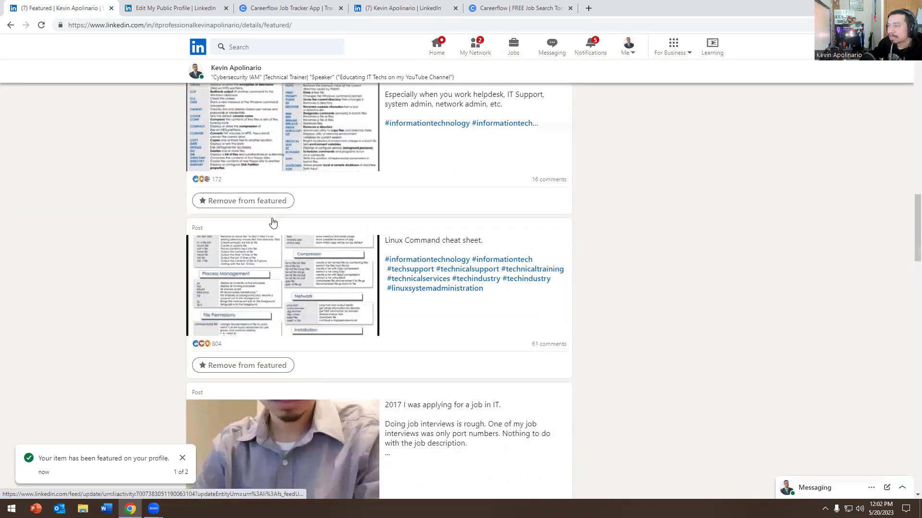
pyautogui.scroll(2, 271, 225)
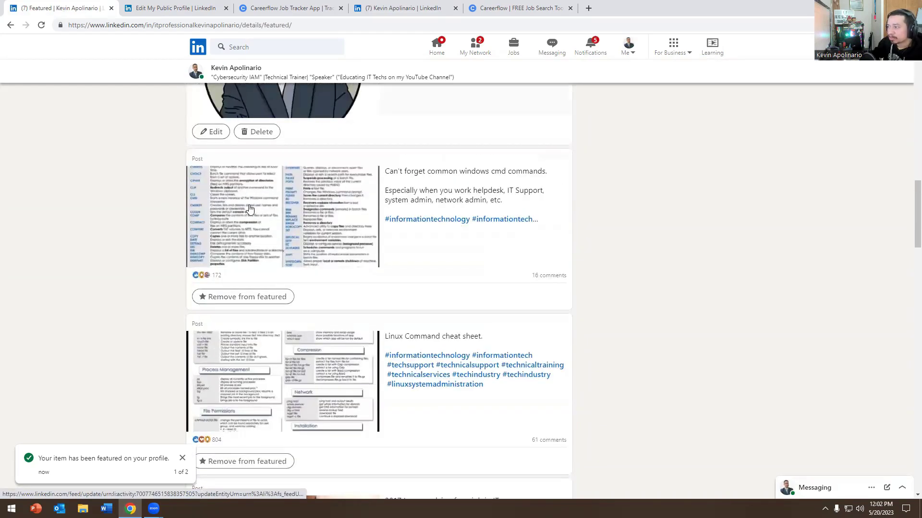
pyautogui.scroll(-15, 250, 208)
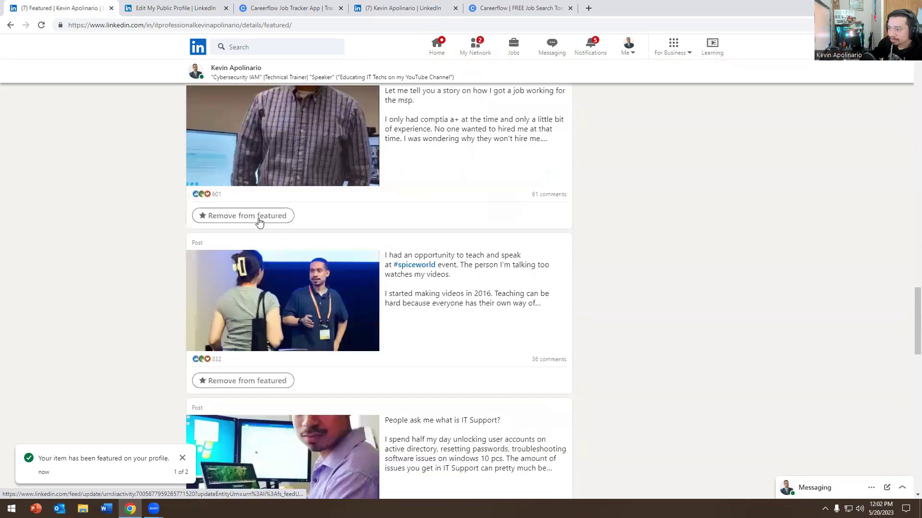
pyautogui.scroll(-8, 260, 221)
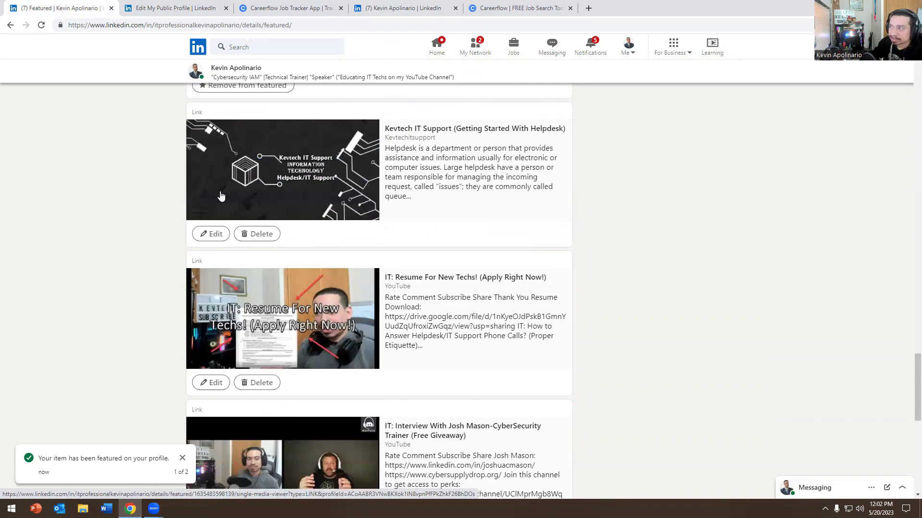
pyautogui.scroll(-2, 265, 211)
pyautogui.scroll(-8, 267, 225)
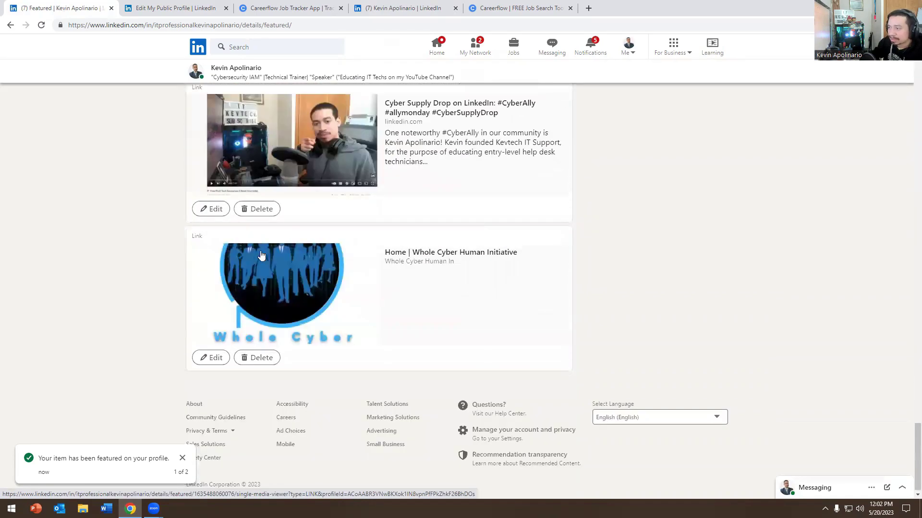
pyautogui.scroll(8, 281, 286)
pyautogui.scroll(5, 283, 293)
pyautogui.scroll(-9, 283, 295)
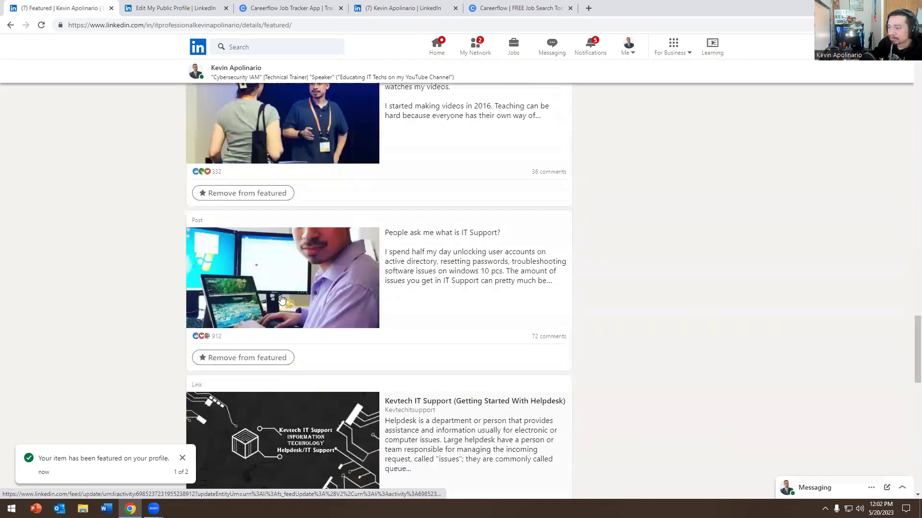
pyautogui.scroll(14, 281, 298)
pyautogui.scroll(15, 281, 299)
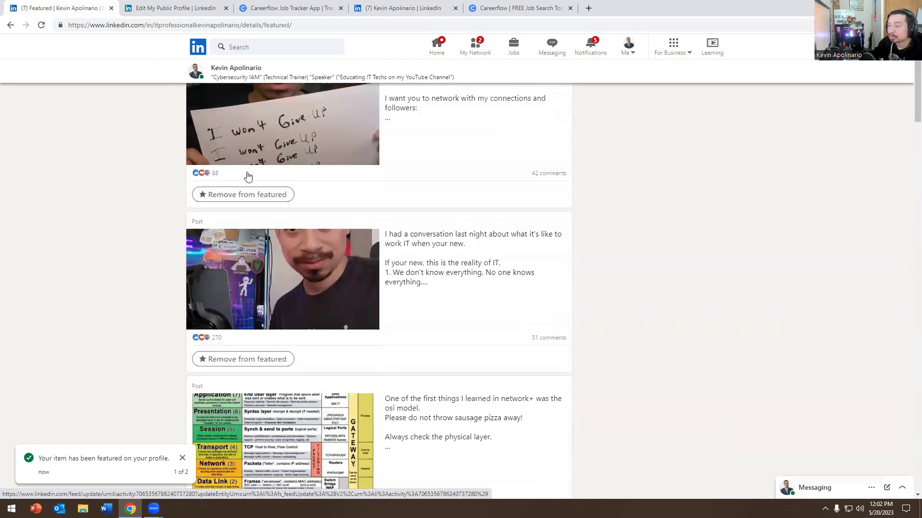
pyautogui.click(204, 113)
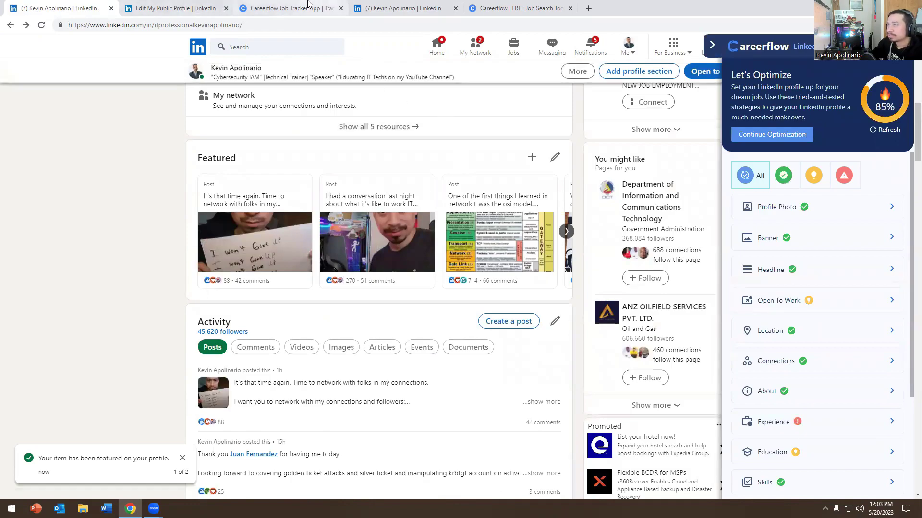
# Step: Finish the Careerflow tour through Volunteering at 85/100 and return to the full checklist
pyautogui.click(415, 5)
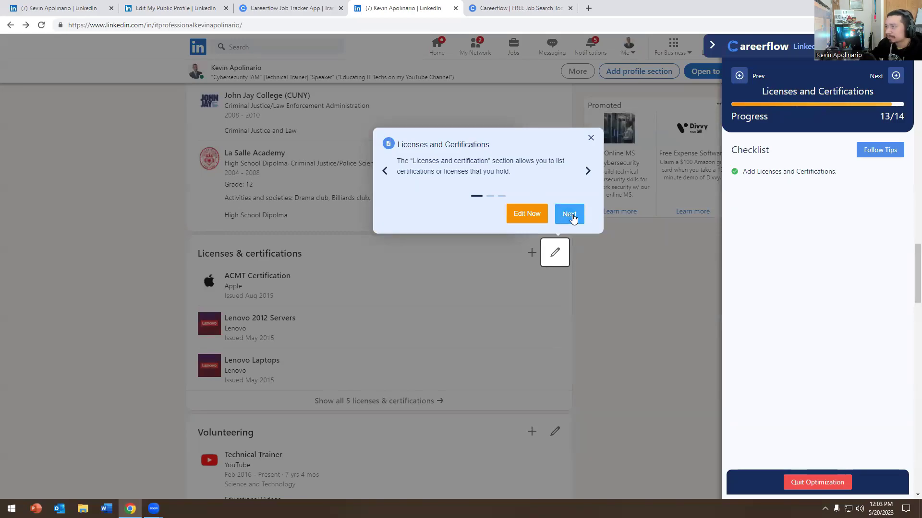
pyautogui.click(571, 217)
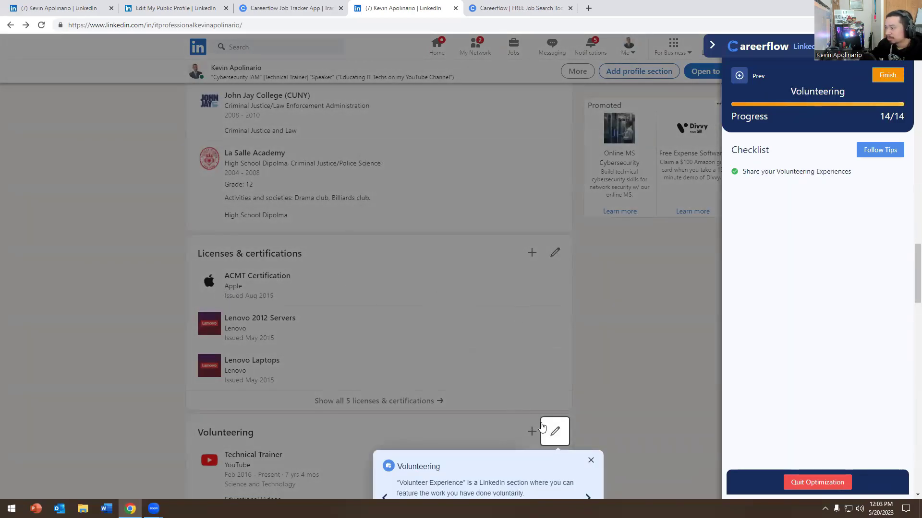
pyautogui.click(562, 449)
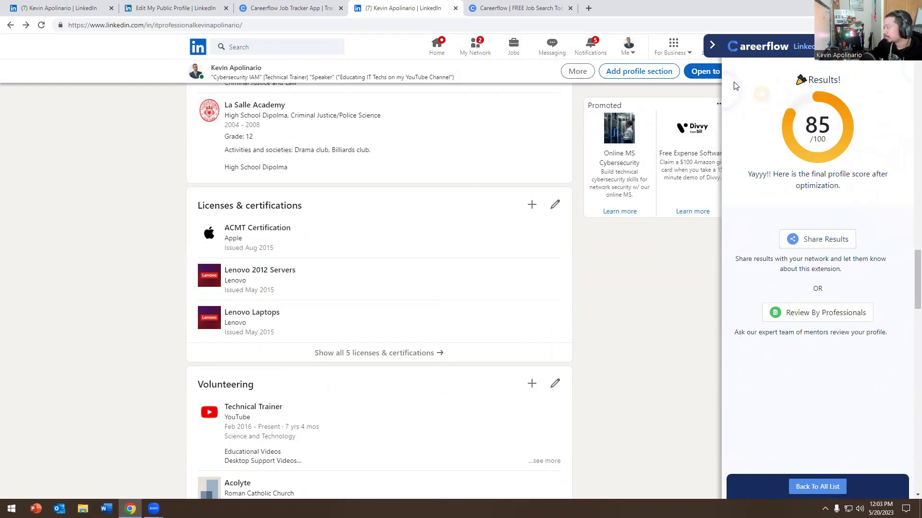
pyautogui.click(817, 487)
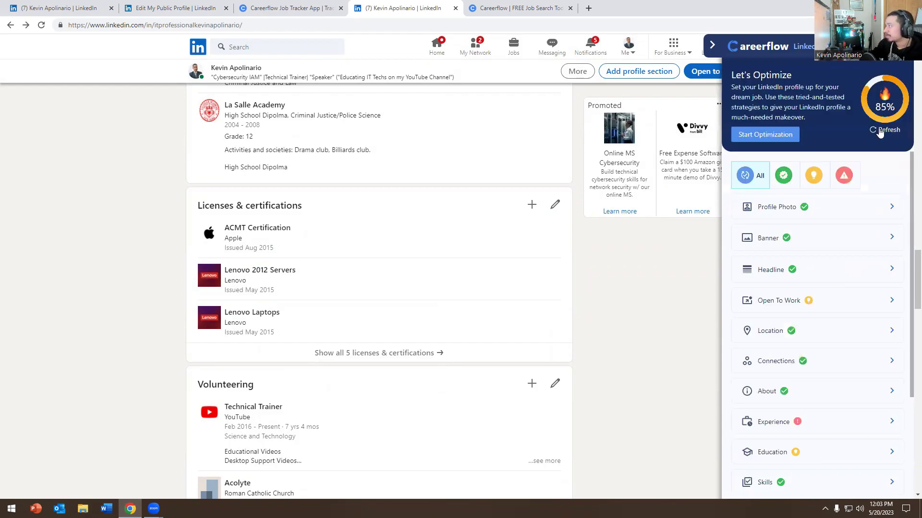
# Step: Open the header's 'Book a 1:1 Career Session Here' link to the Kevtech IT Support Calendly page
pyautogui.scroll(15, 619, 283)
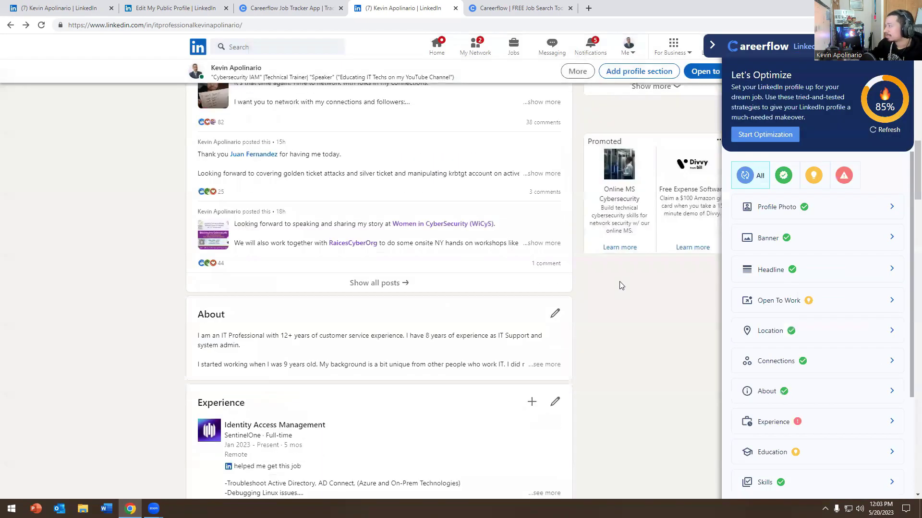
pyautogui.scroll(2, 816, 245)
pyautogui.scroll(-1, 471, 259)
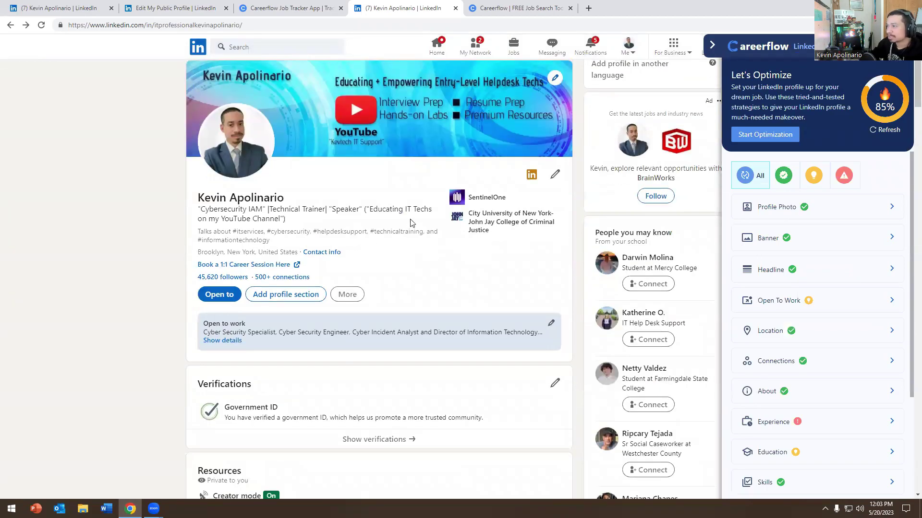
pyautogui.scroll(1, 232, 342)
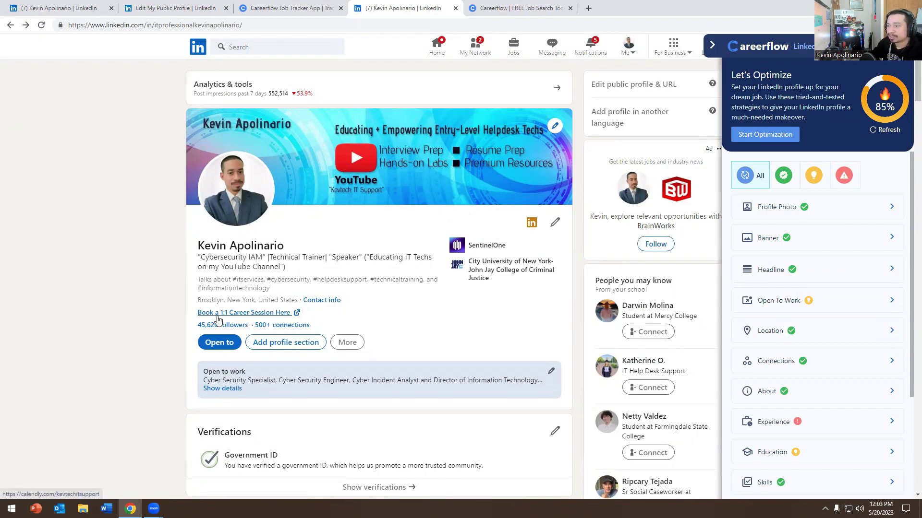
pyautogui.click(218, 318)
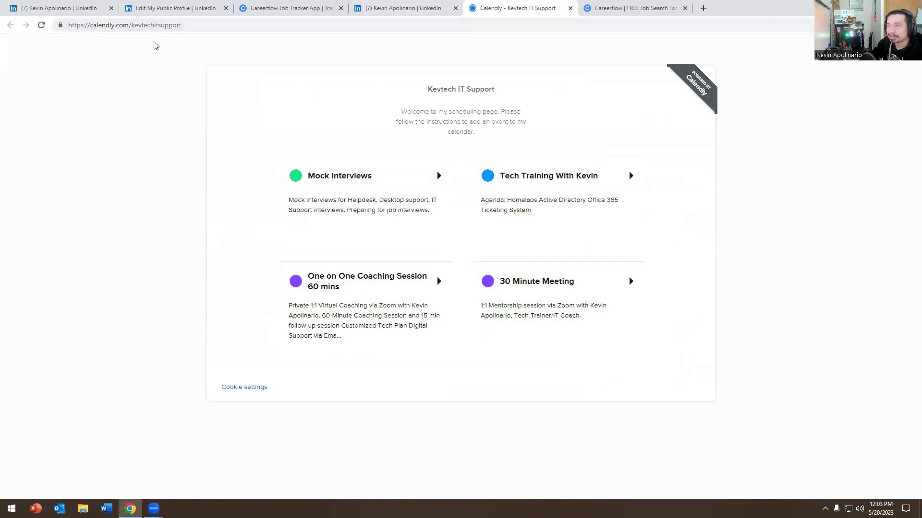
pyautogui.click(517, 295)
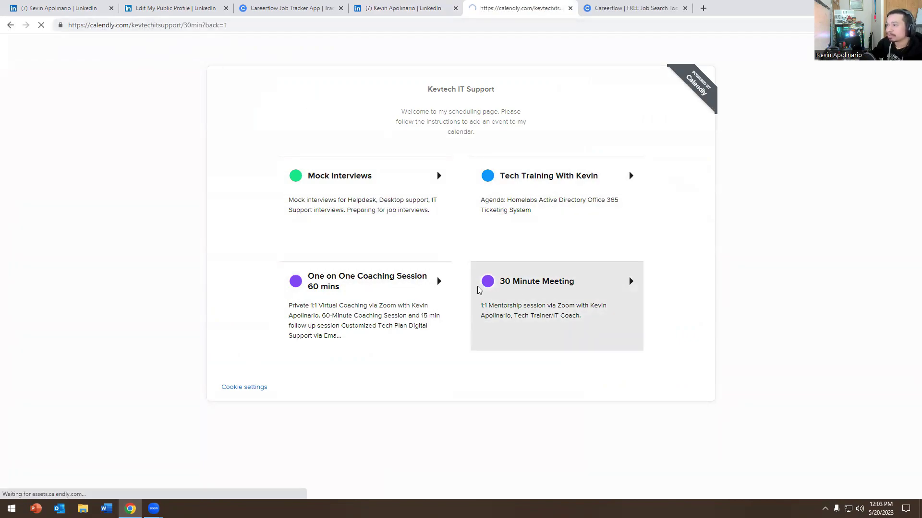
pyautogui.moveTo(293, 234); pyautogui.dragTo(320, 232)
pyautogui.moveTo(325, 279); pyautogui.dragTo(339, 283)
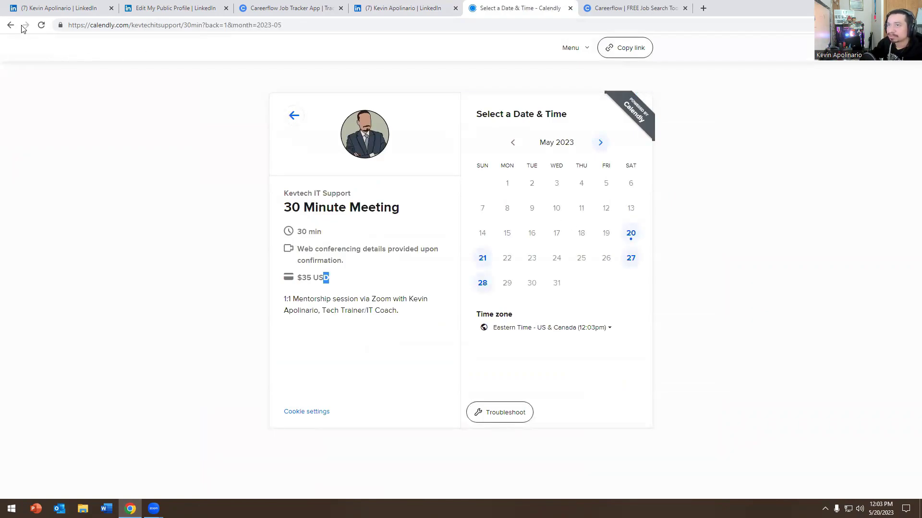
pyautogui.click(8, 28)
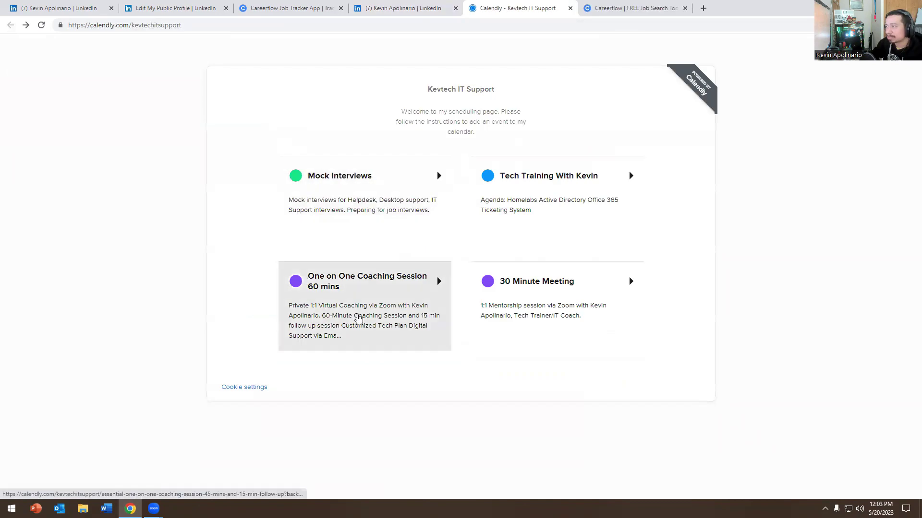
pyautogui.click(355, 309)
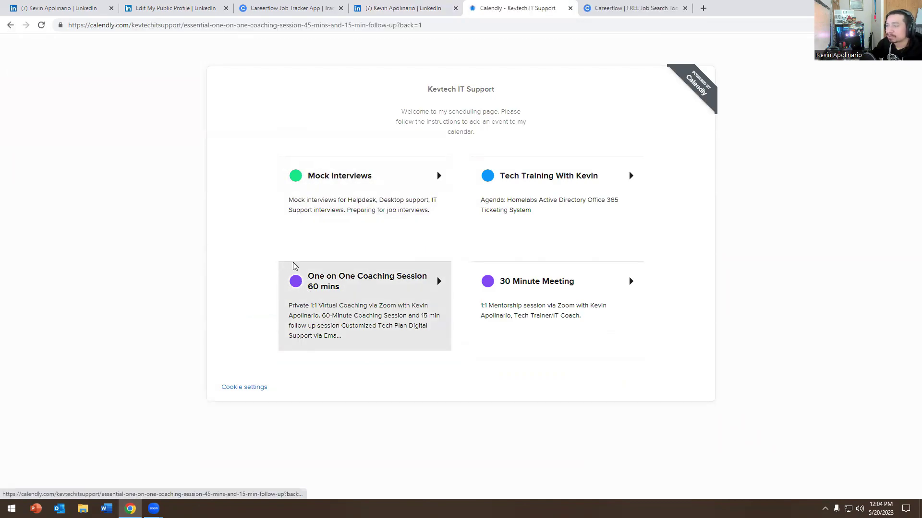
pyautogui.moveTo(296, 293); pyautogui.dragTo(320, 299)
pyautogui.click(338, 288)
pyautogui.moveTo(298, 294); pyautogui.dragTo(327, 293)
pyautogui.click(328, 292)
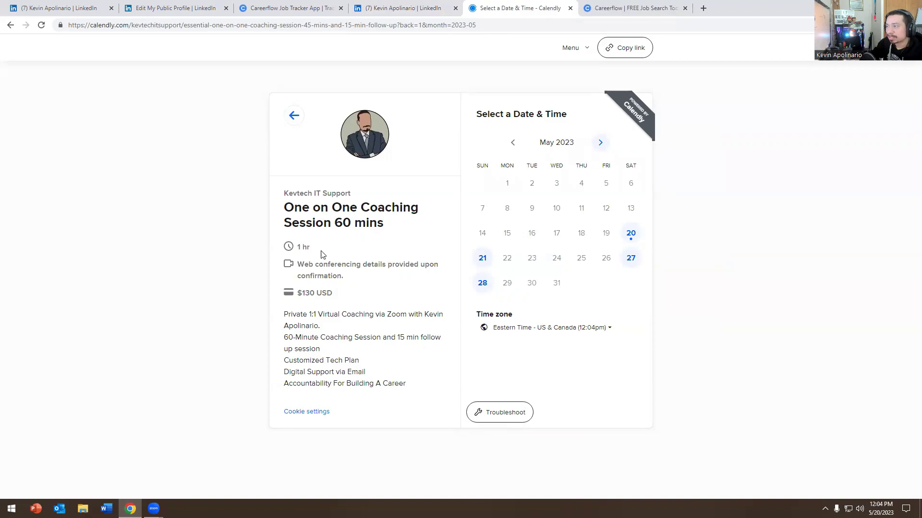
pyautogui.moveTo(395, 337); pyautogui.dragTo(422, 338)
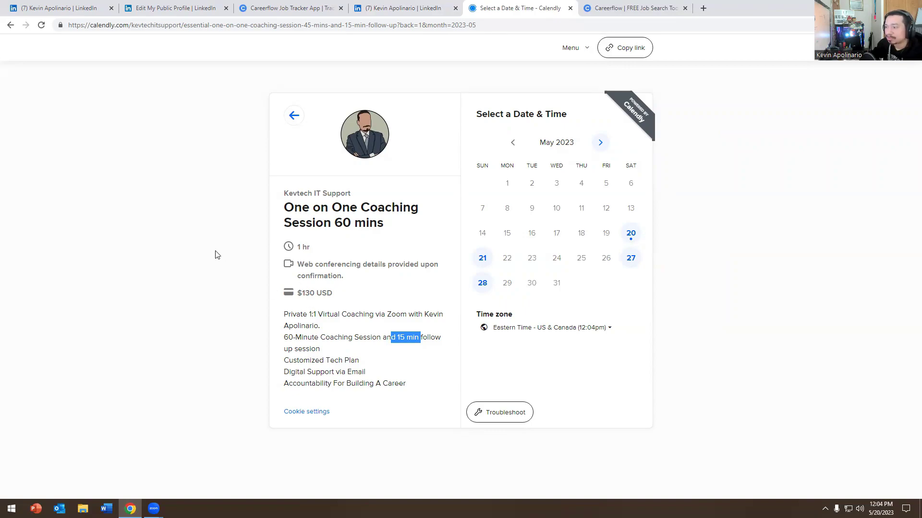
pyautogui.click(204, 179)
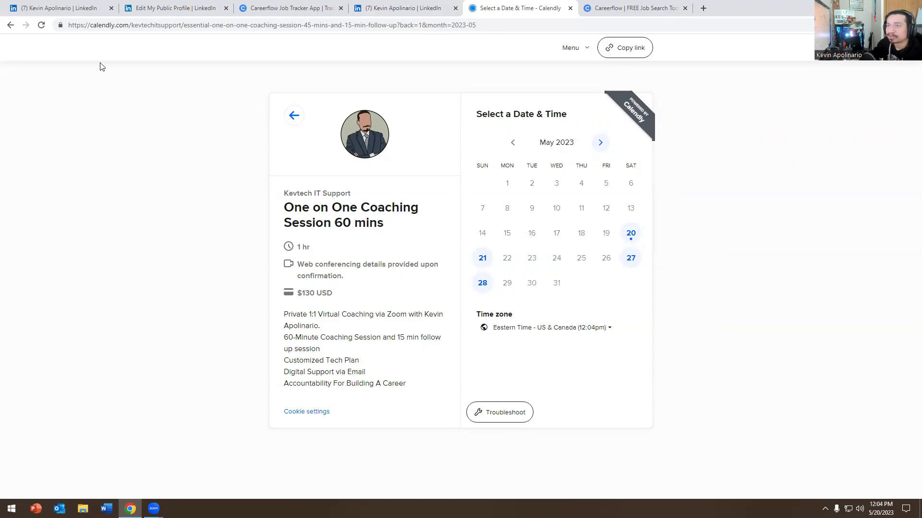
pyautogui.click(11, 25)
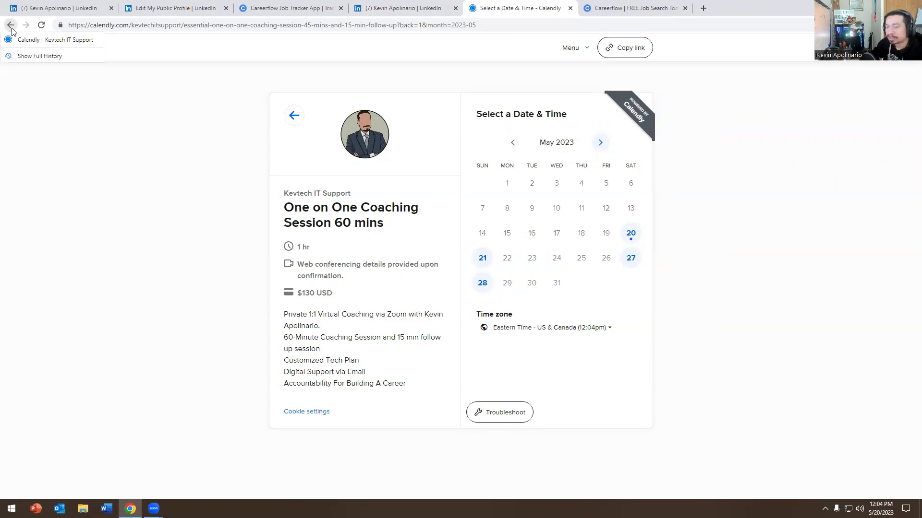
pyautogui.click(10, 27)
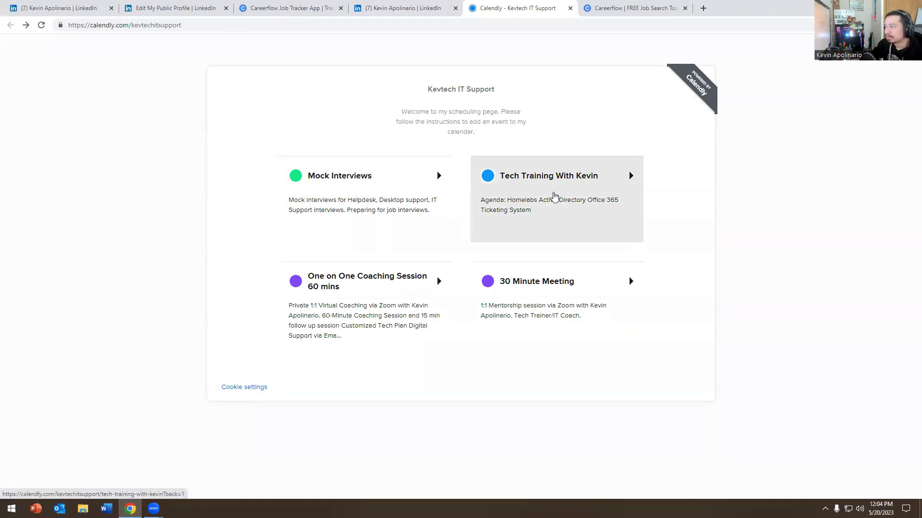
# Step: Open the Tech Training With Kevin booking page and highlight its $200 USD price
pyautogui.click(555, 197)
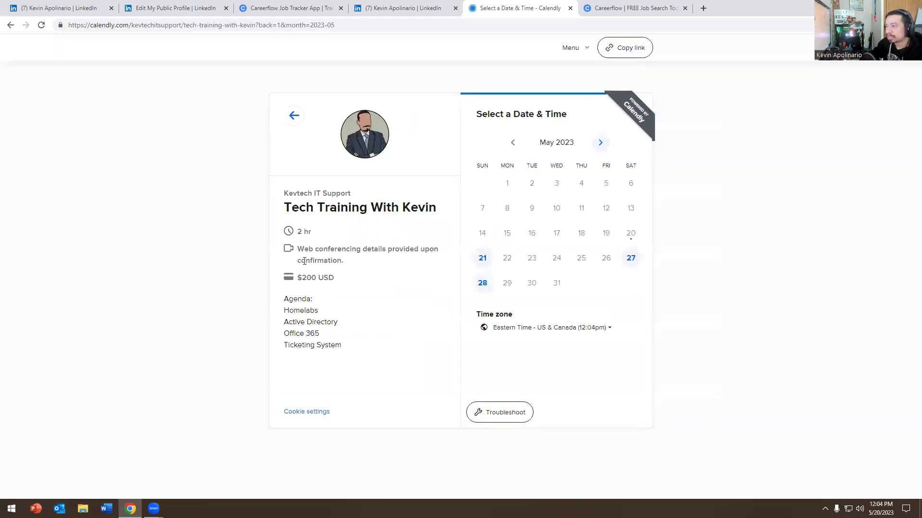
pyautogui.moveTo(296, 274); pyautogui.dragTo(307, 358)
pyautogui.click(332, 278)
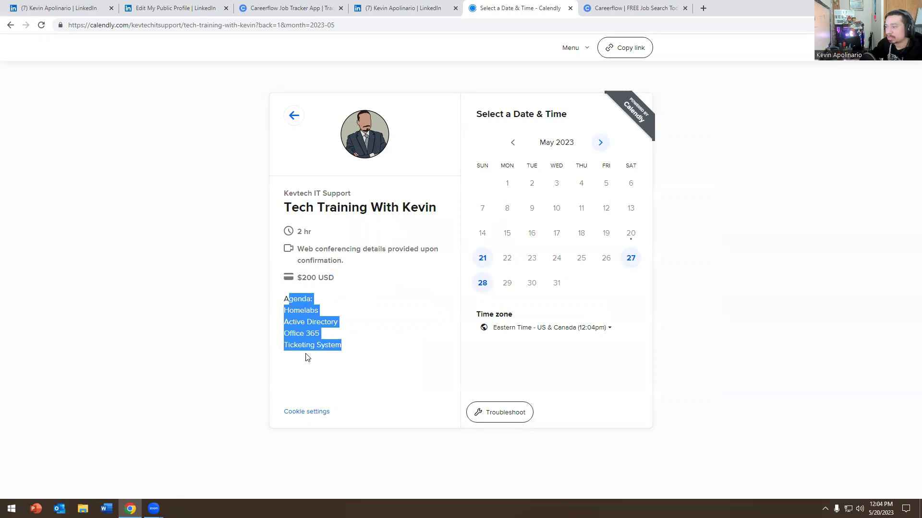
pyautogui.click(309, 215)
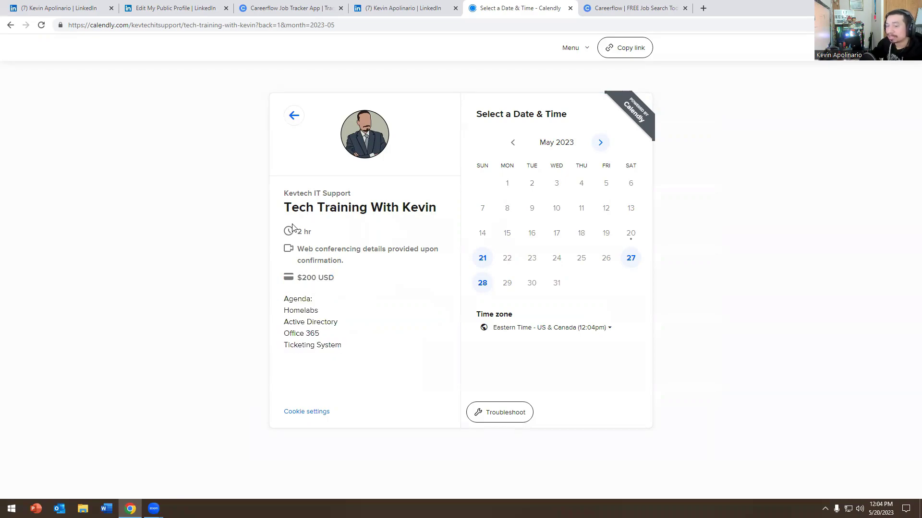
pyautogui.moveTo(309, 249); pyautogui.dragTo(332, 280)
pyautogui.click(331, 280)
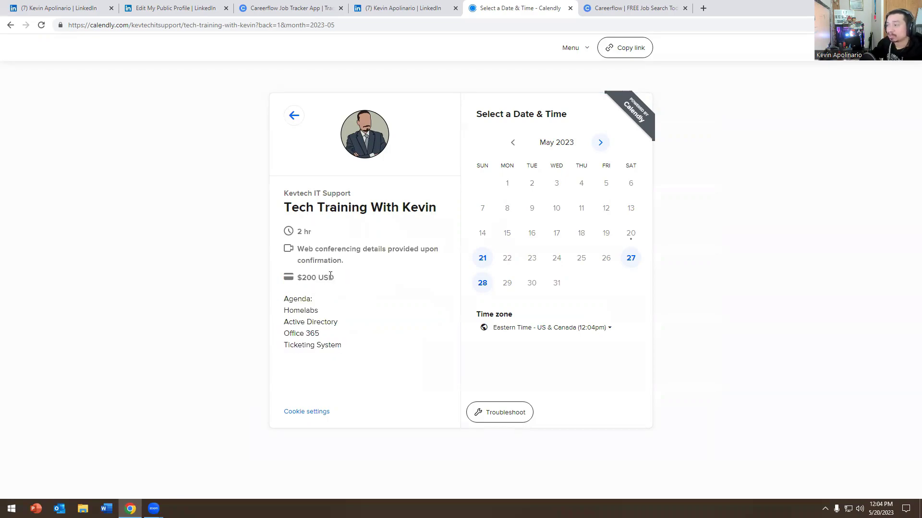
# Step: Return to the event types and open Mock Interviews, highlighting its 45 min and $45 USD details
pyautogui.click(10, 25)
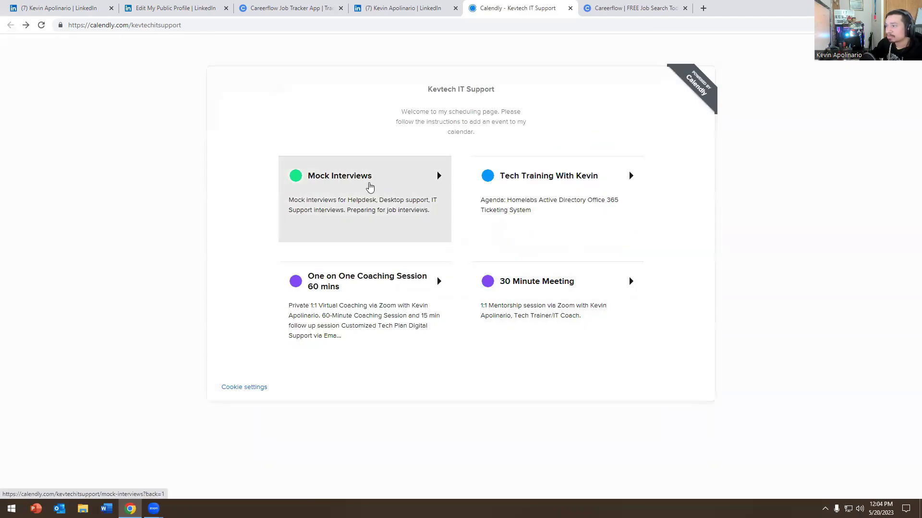
pyautogui.click(370, 187)
pyautogui.moveTo(334, 280); pyautogui.dragTo(291, 232)
pyautogui.click(336, 282)
pyautogui.click(146, 136)
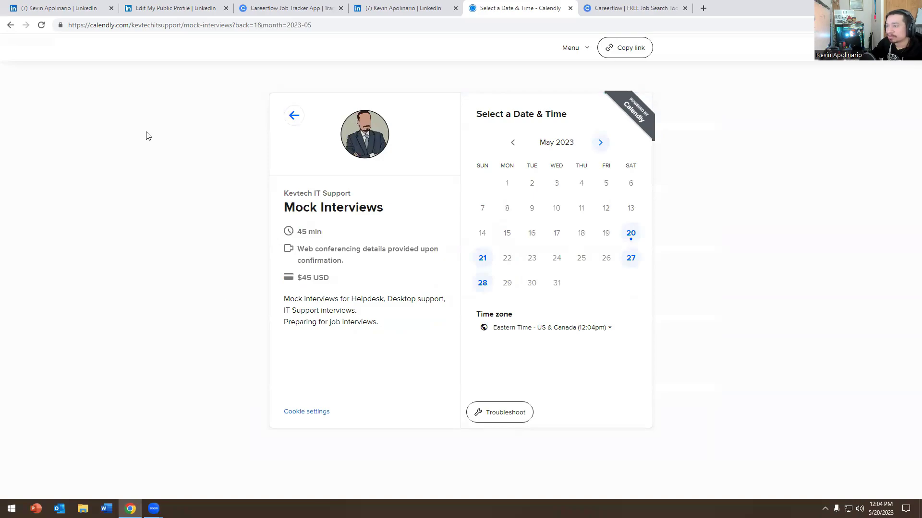
pyautogui.moveTo(332, 280); pyautogui.dragTo(281, 237)
pyautogui.click(404, 275)
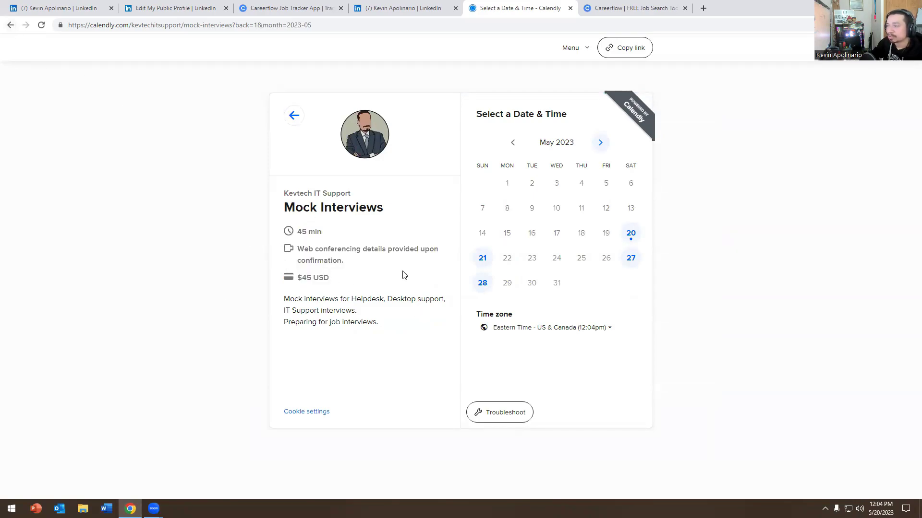
pyautogui.moveTo(332, 284); pyautogui.dragTo(269, 234)
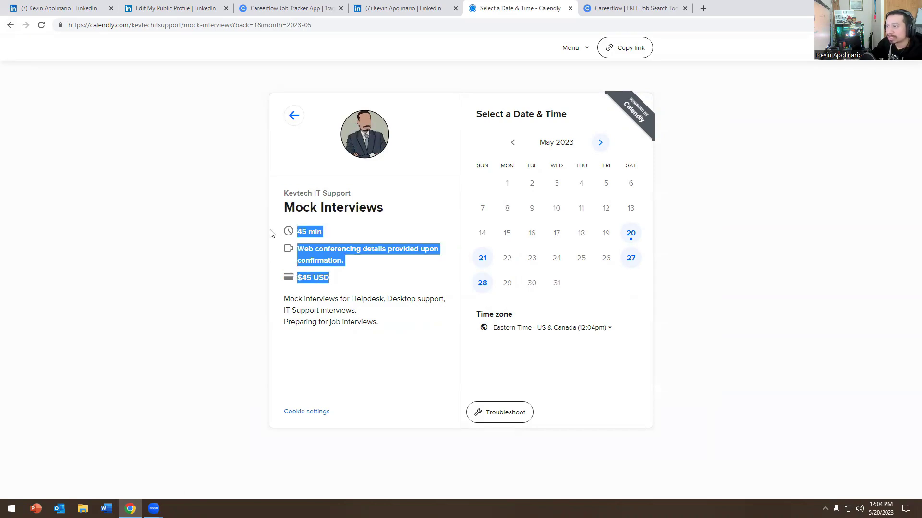
pyautogui.click(358, 274)
pyautogui.moveTo(330, 278); pyautogui.dragTo(287, 238)
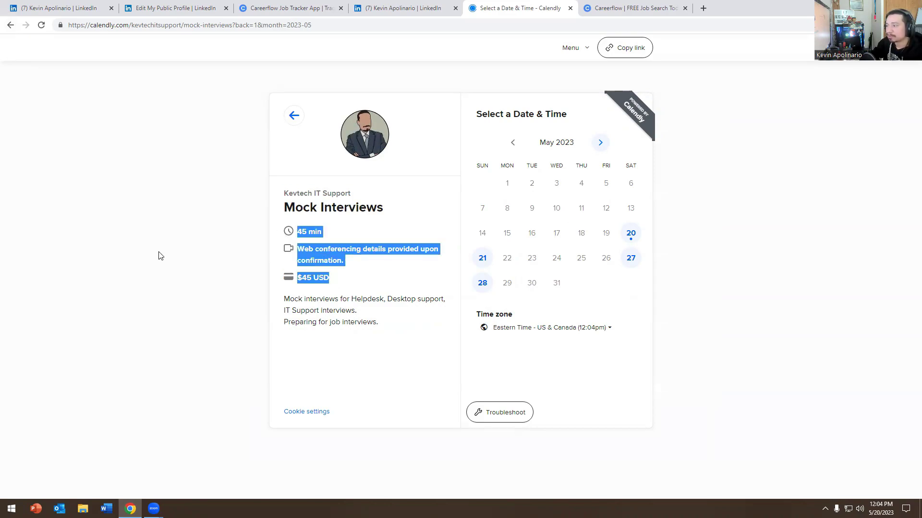